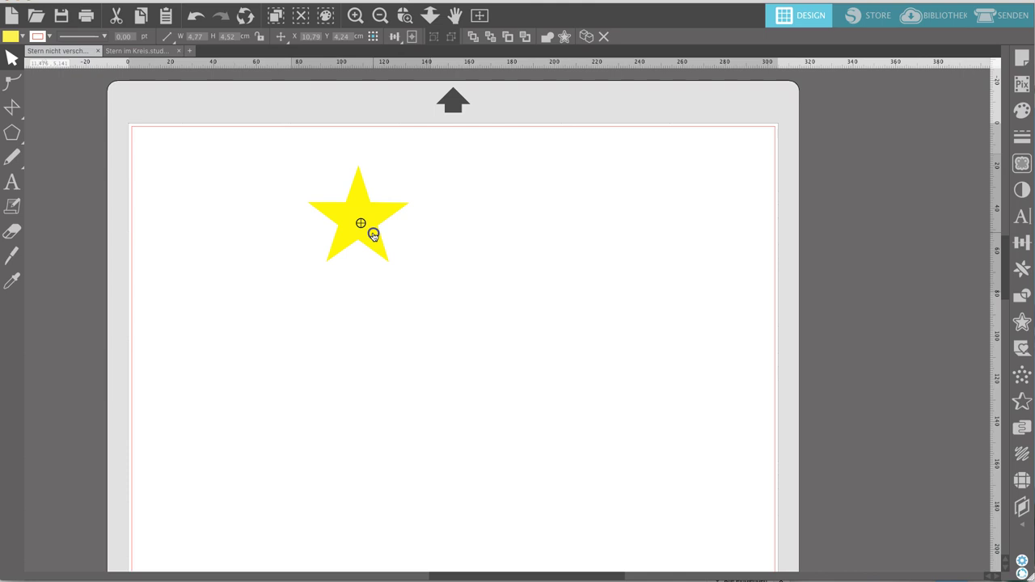
Move the yellow star to the page's upper-left corner and bring up the Replizieren options for it.
drag(373, 234, 204, 196)
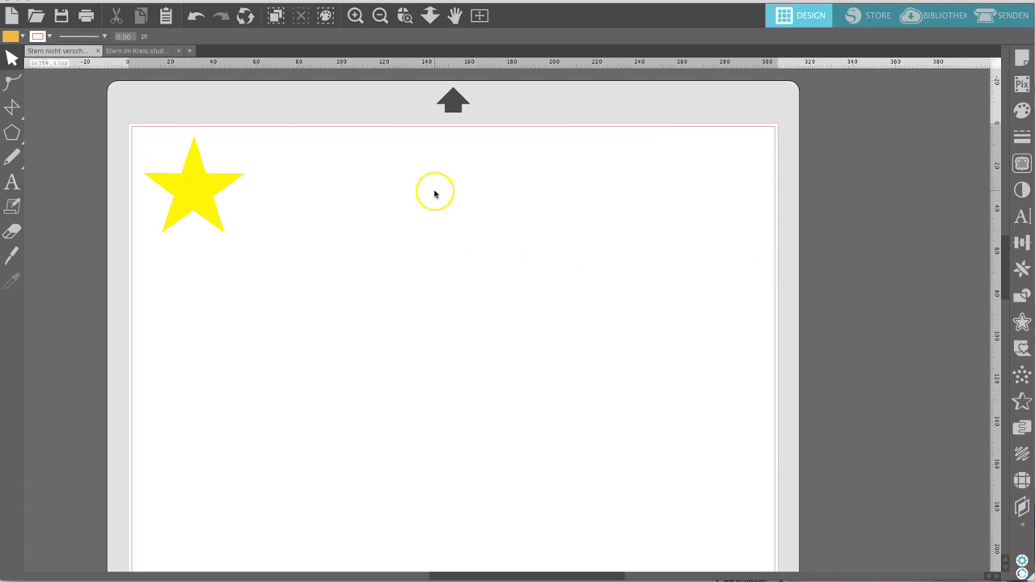
click(203, 186)
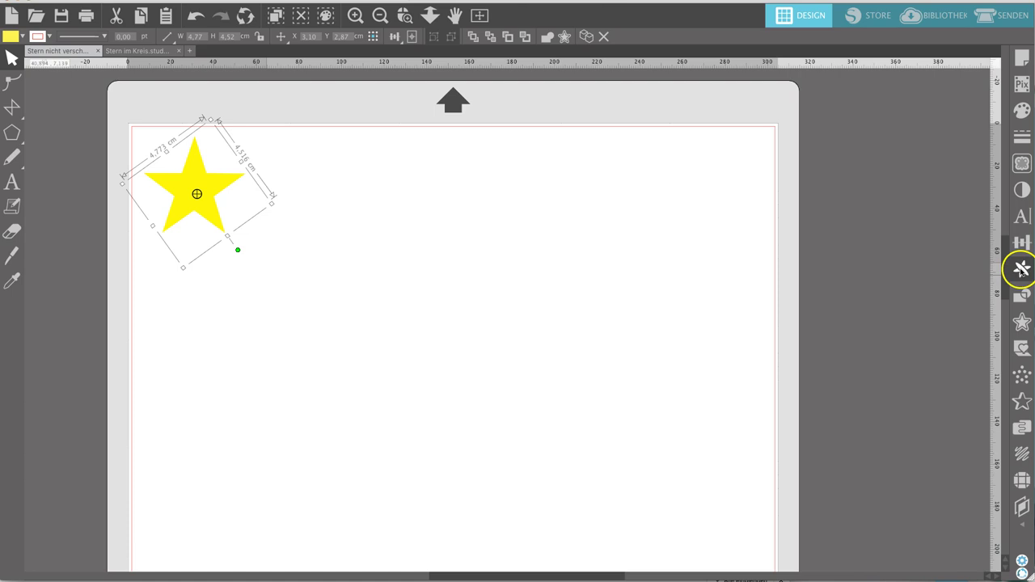
click(1022, 272)
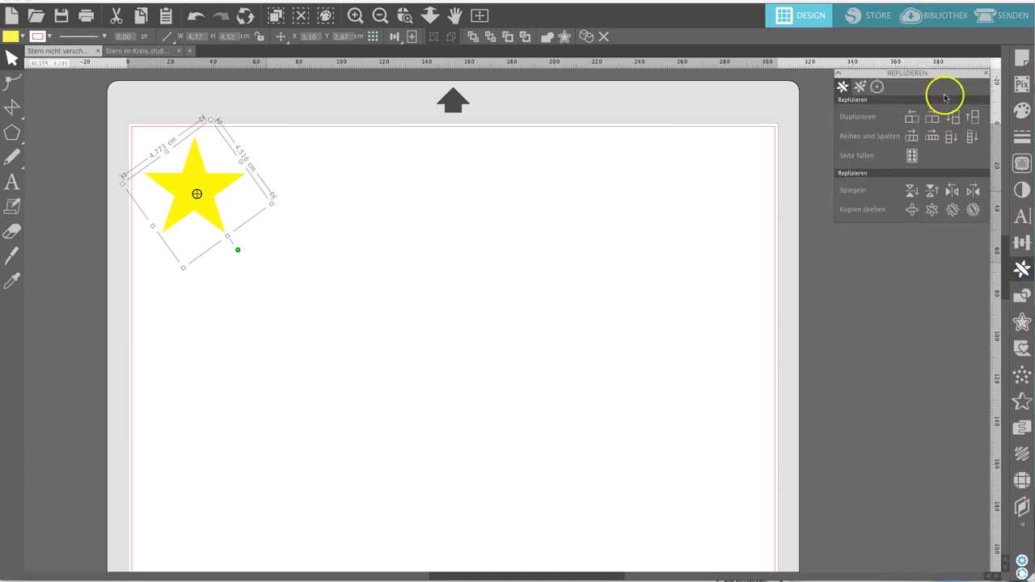
drag(940, 76, 898, 115)
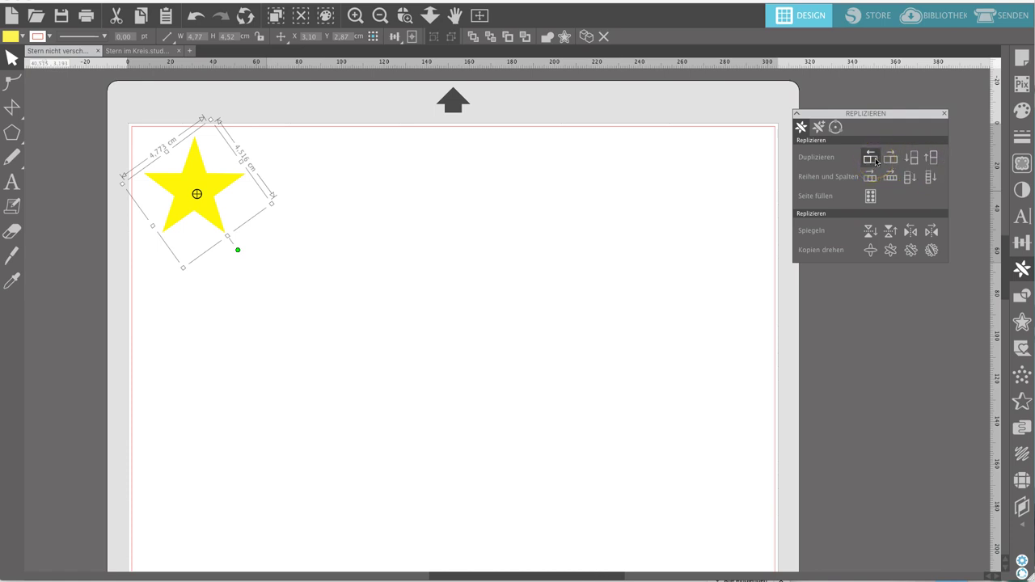
Move the star to the page's upper middle and duplicate it once to its left and once to its right.
drag(217, 186, 468, 257)
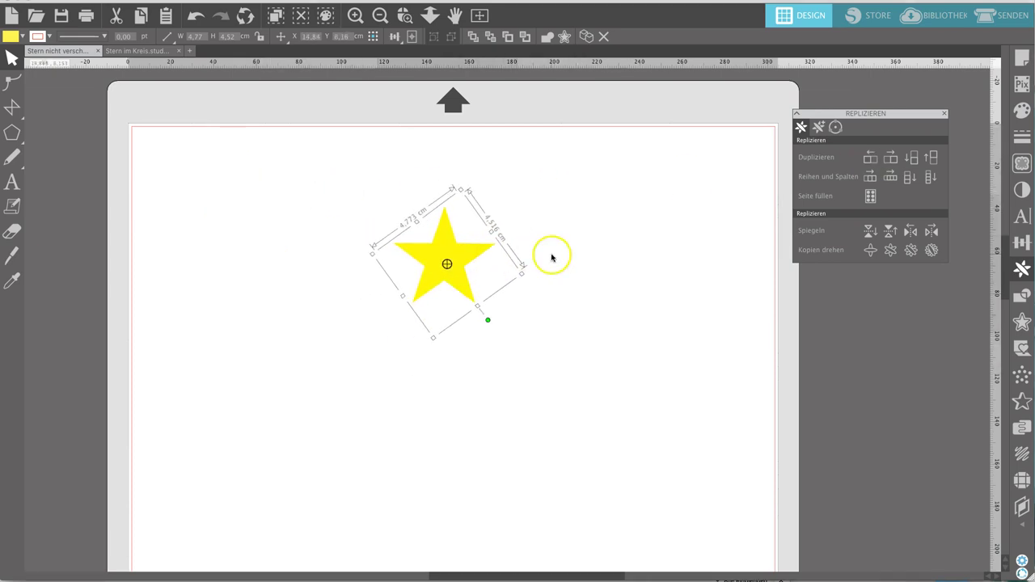
click(870, 160)
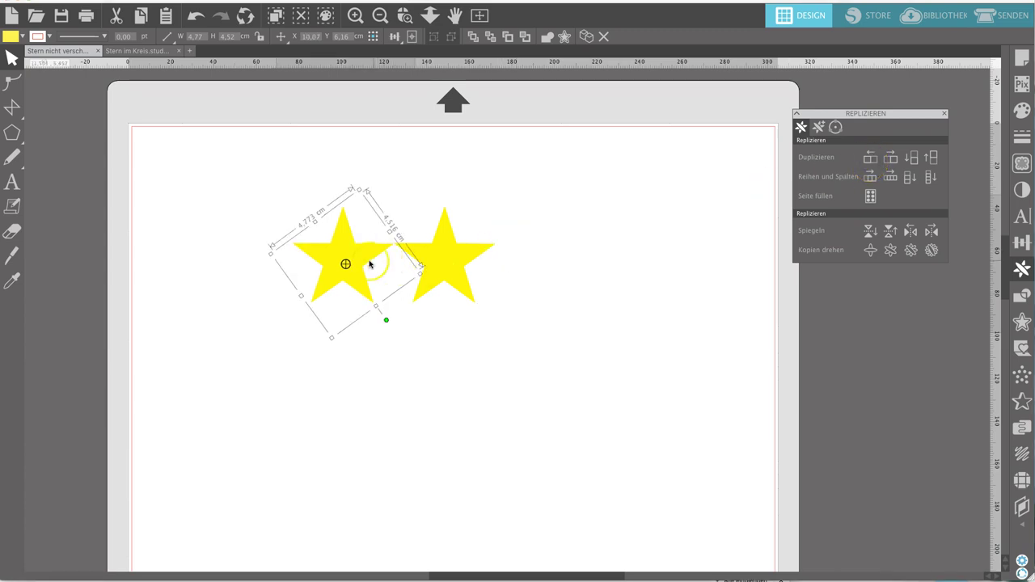
click(396, 337)
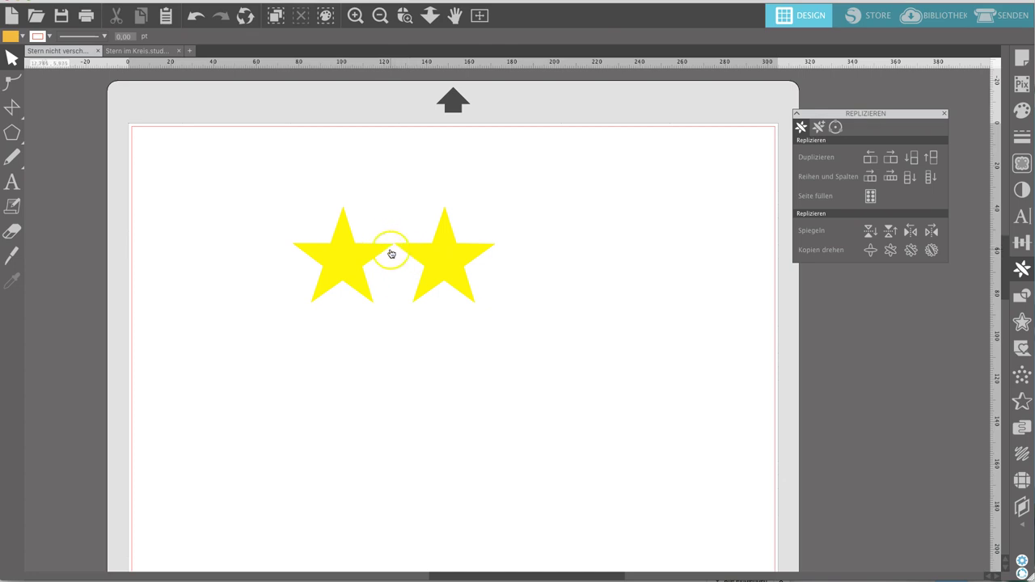
click(435, 265)
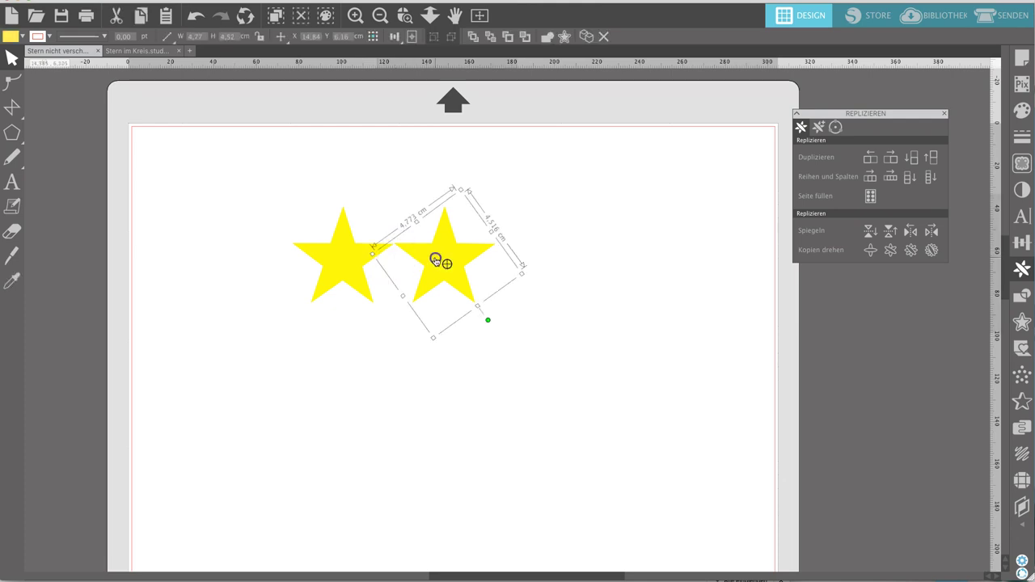
click(891, 159)
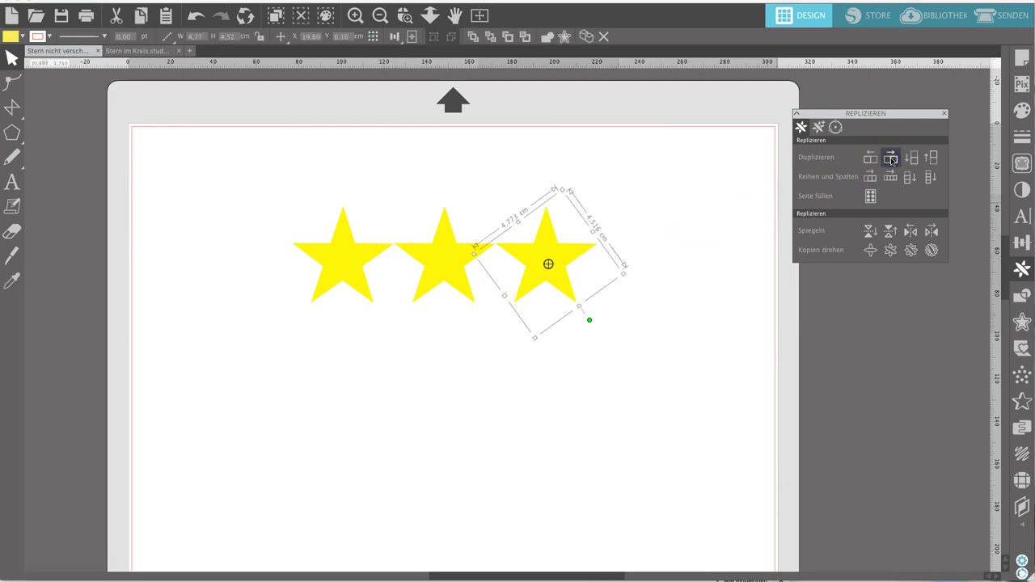
Duplicate the middle star once below and once above itself.
click(453, 277)
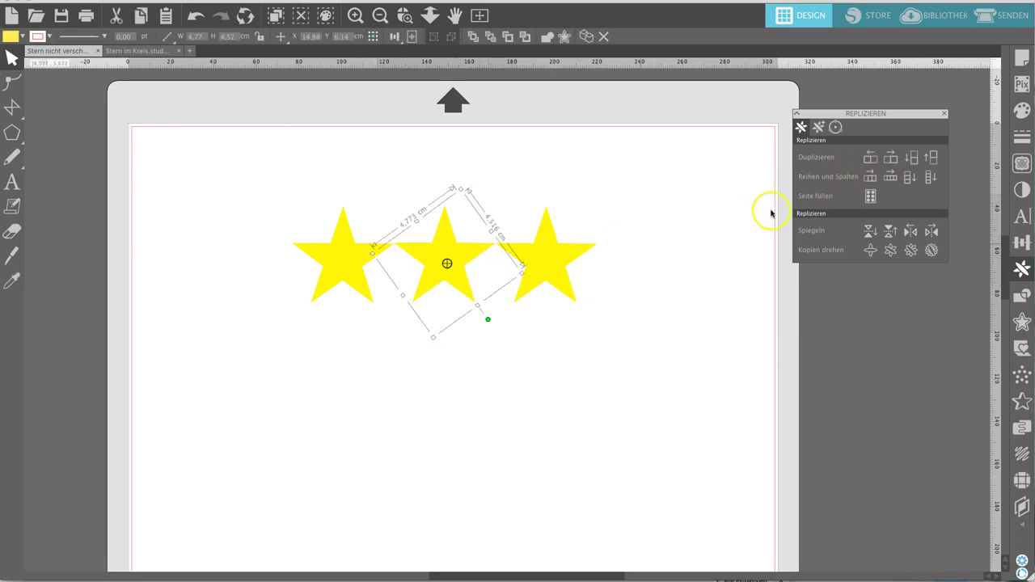
click(912, 156)
click(449, 260)
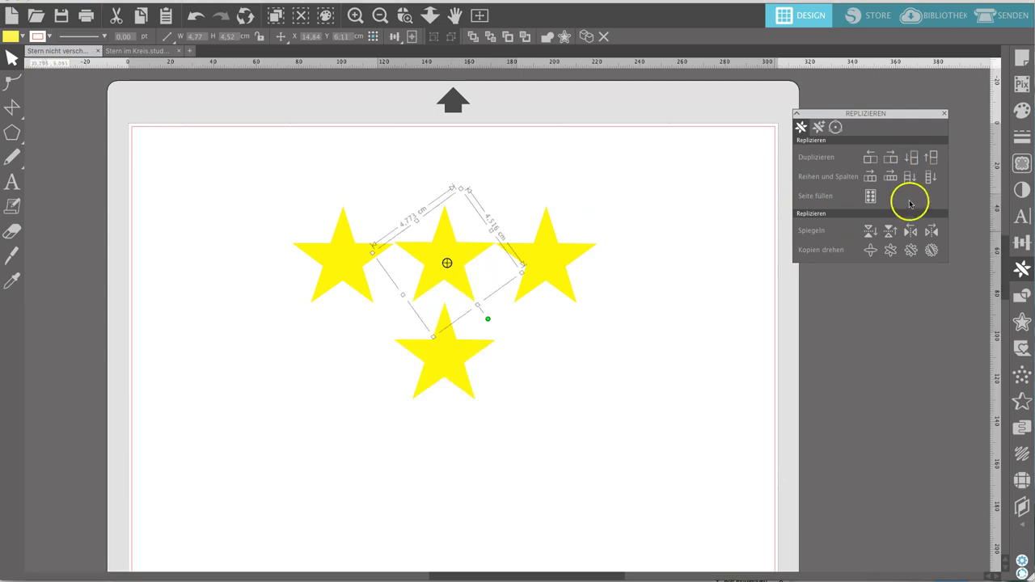
click(932, 157)
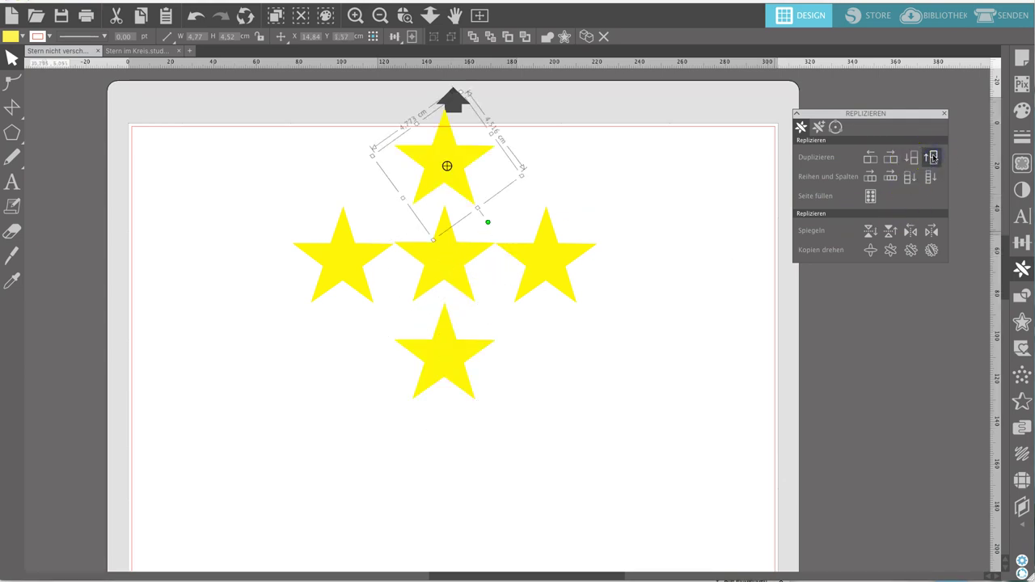
Delete all stars except the topmost one and move that one to the page's upper-left corner.
drag(535, 429, 309, 236)
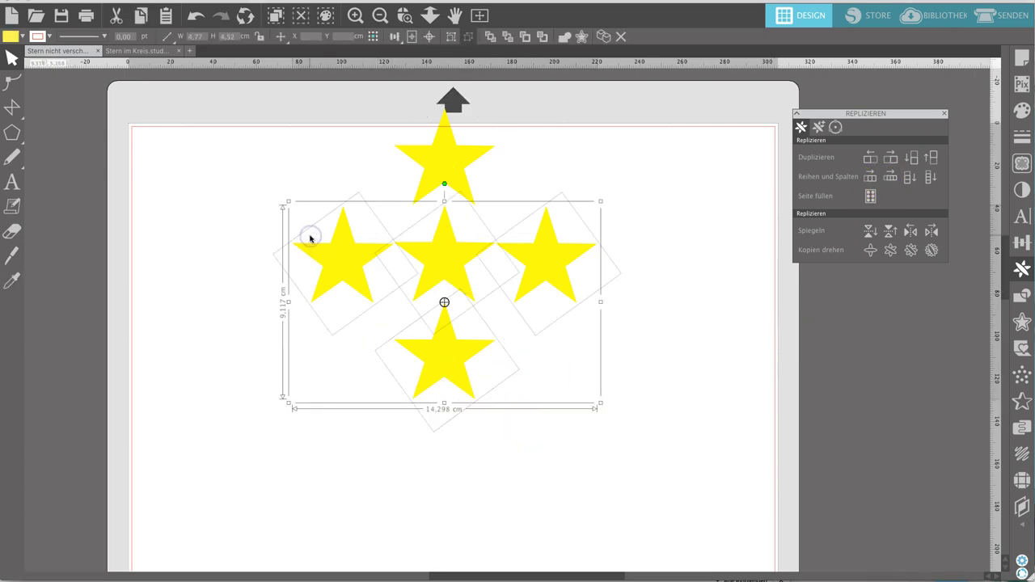
key(Delete)
drag(446, 171, 199, 199)
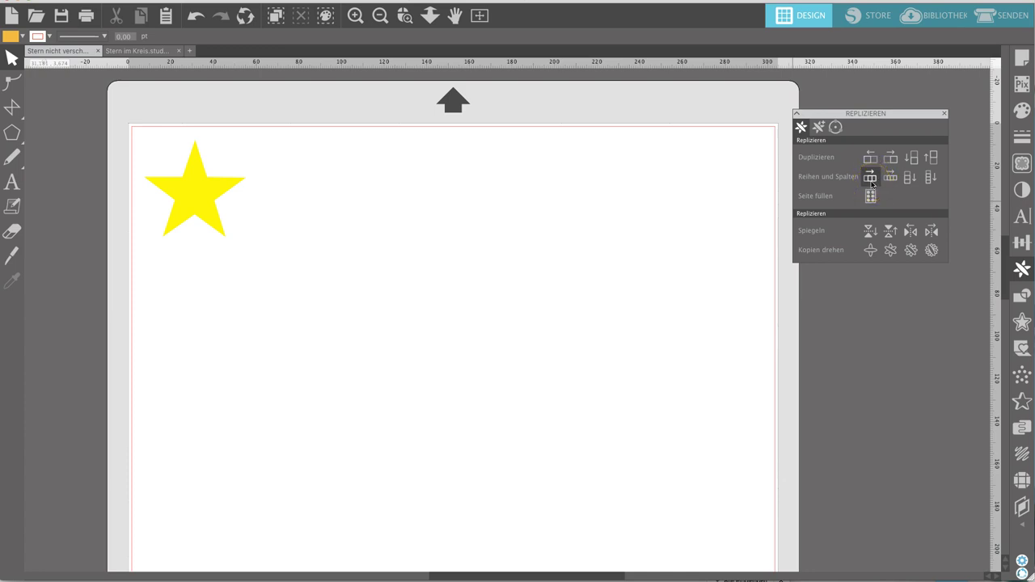
Replicate the corner star into a horizontal row of three, undoing the extra repetition of the row.
click(205, 206)
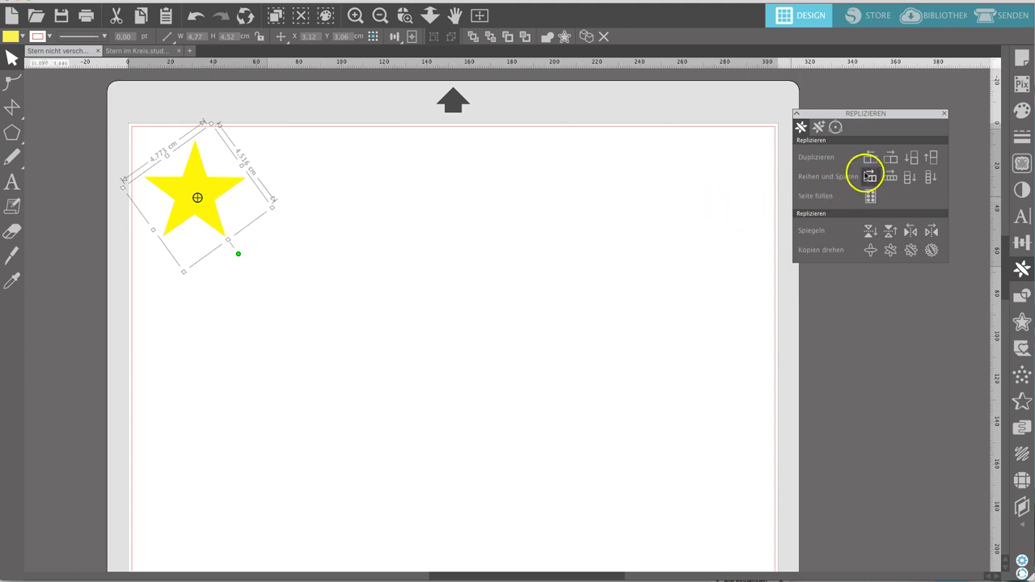
click(870, 178)
click(871, 179)
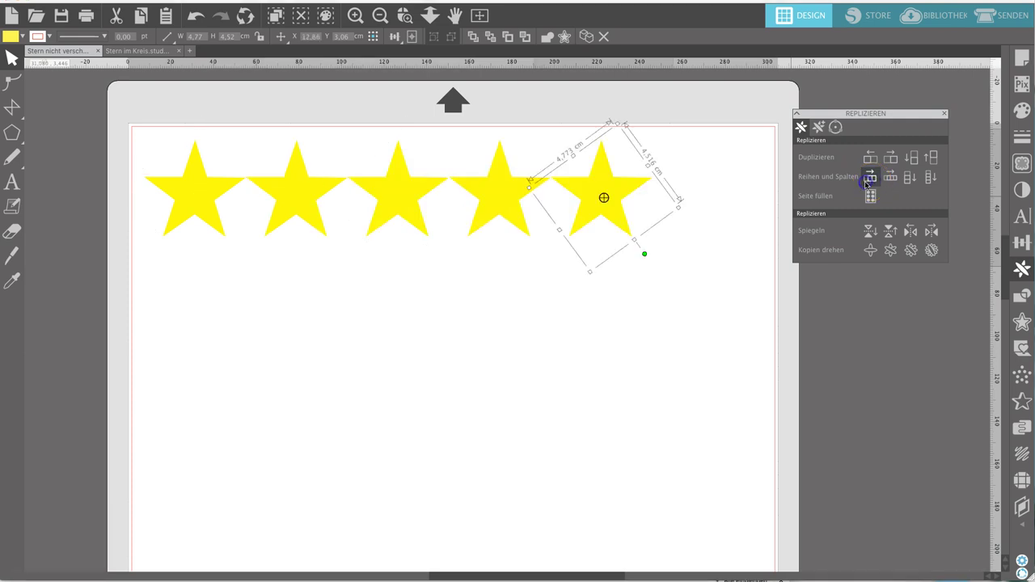
key(ctrl+z)
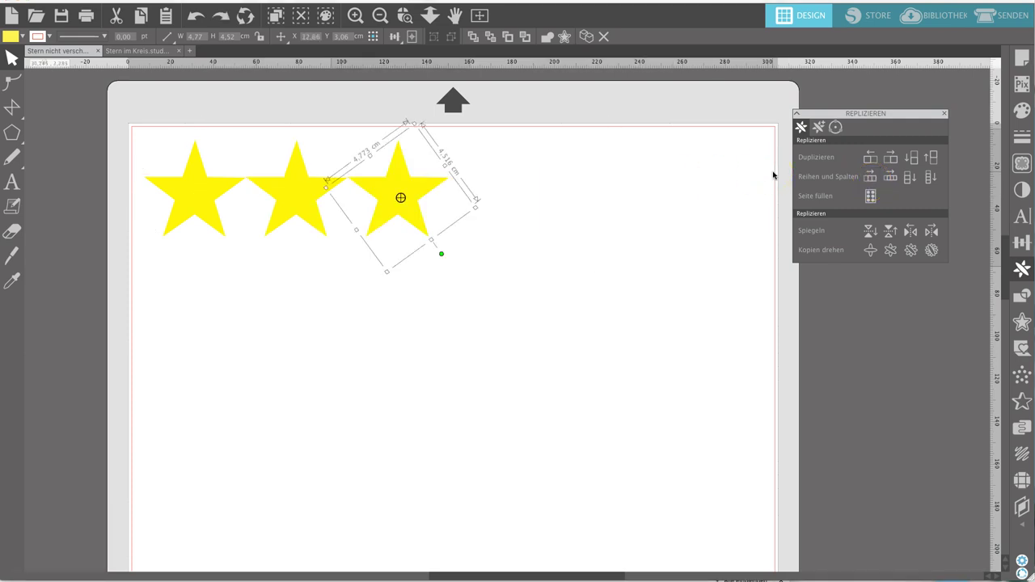
click(507, 210)
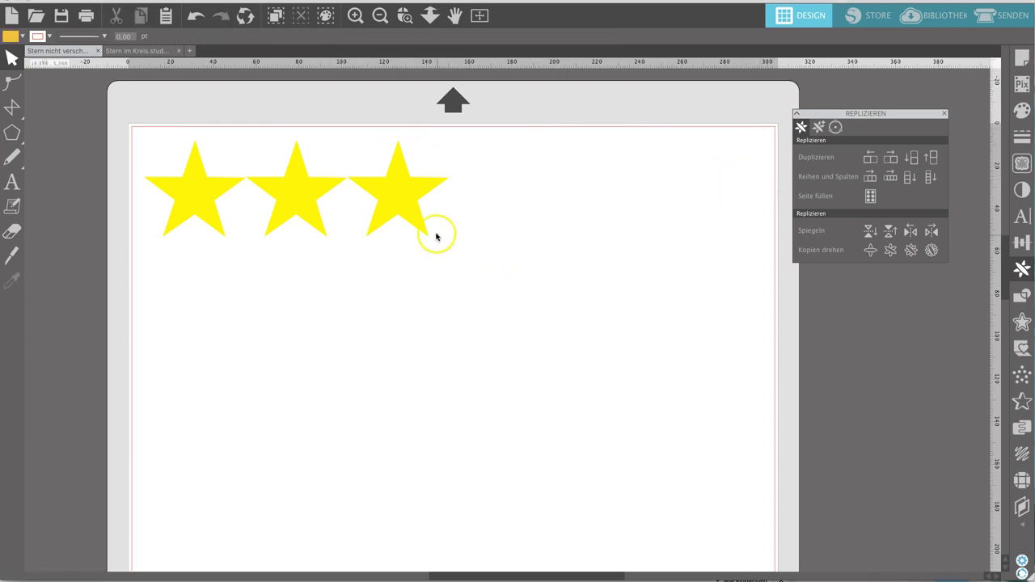
Move the third star below the first one and replicate it into a horizontal row of four.
drag(404, 211, 192, 324)
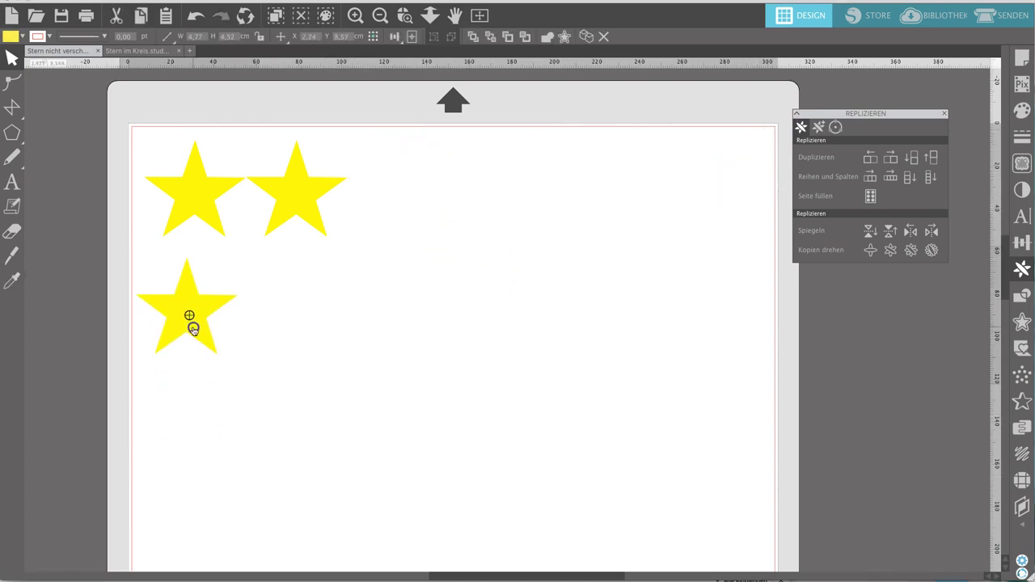
double_click(193, 327)
click(275, 321)
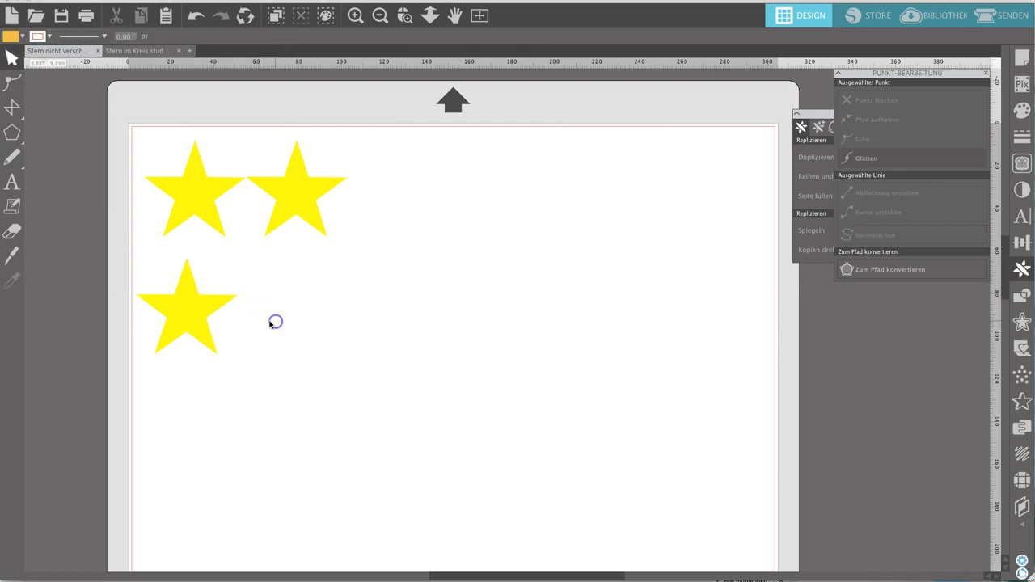
click(173, 312)
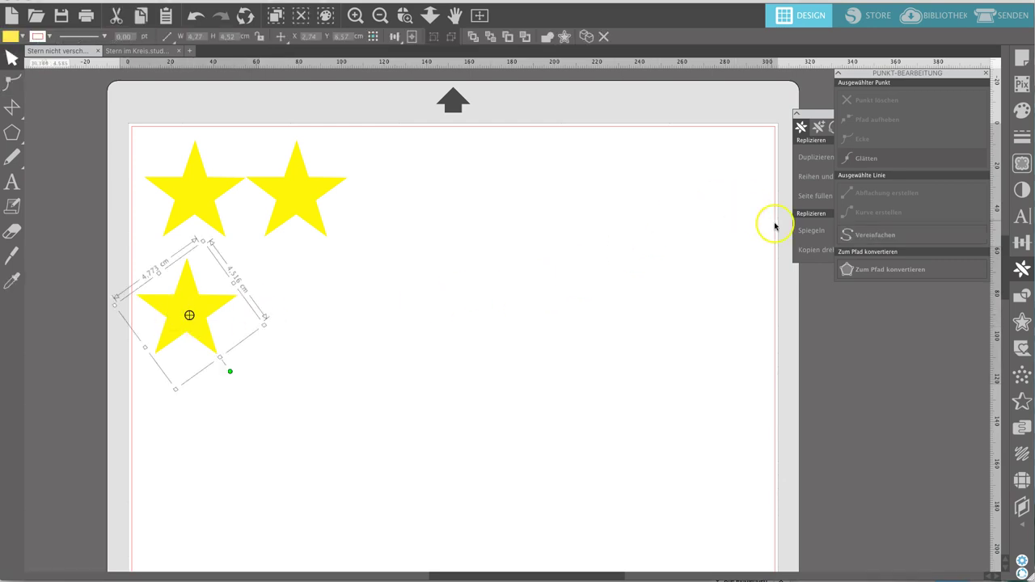
click(986, 72)
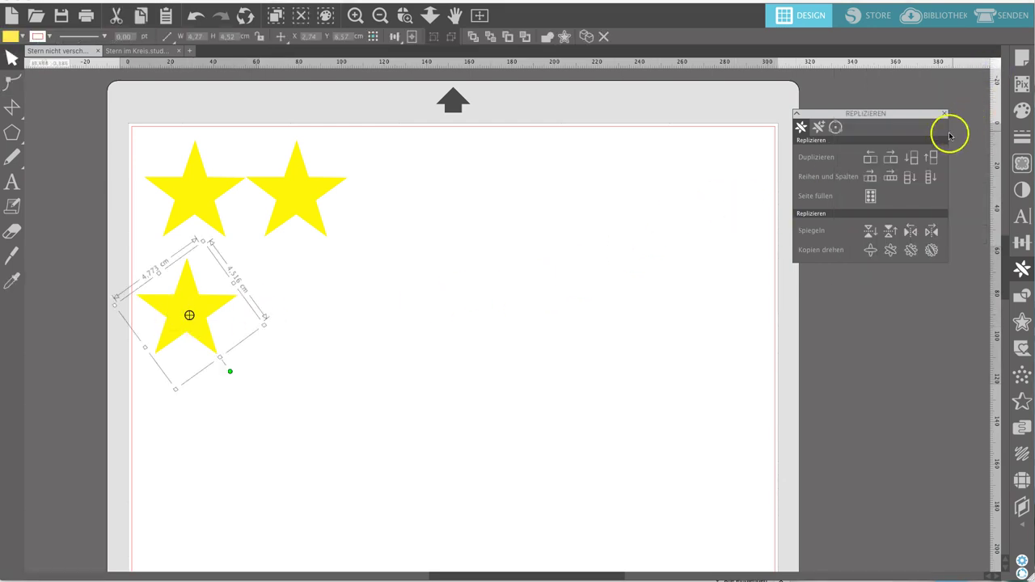
click(886, 181)
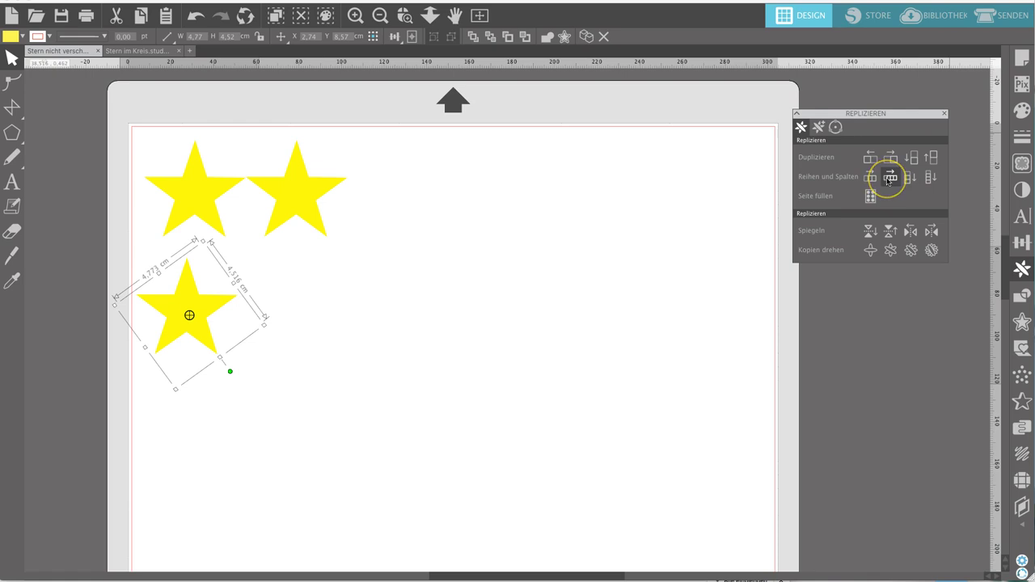
click(888, 180)
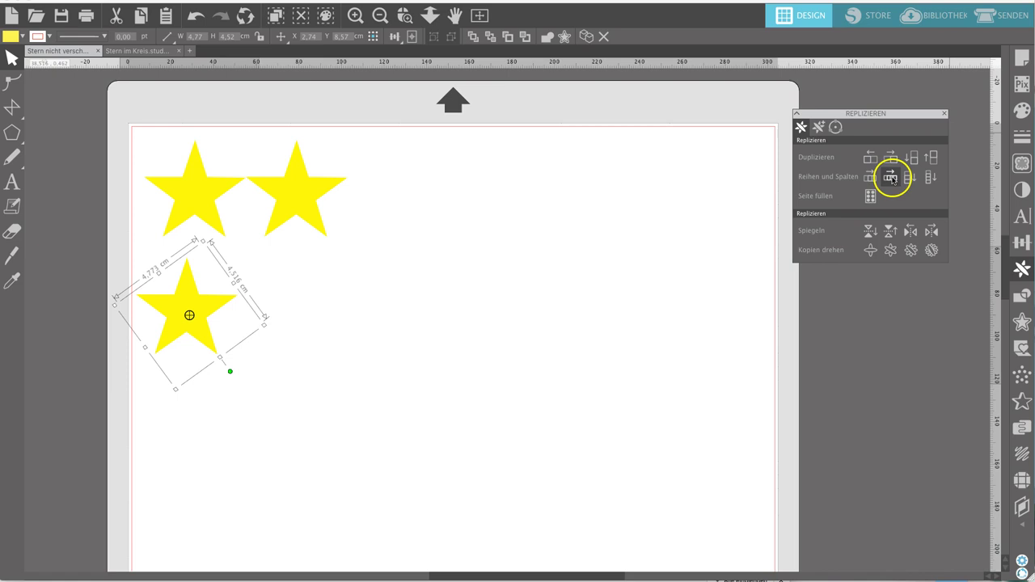
click(892, 178)
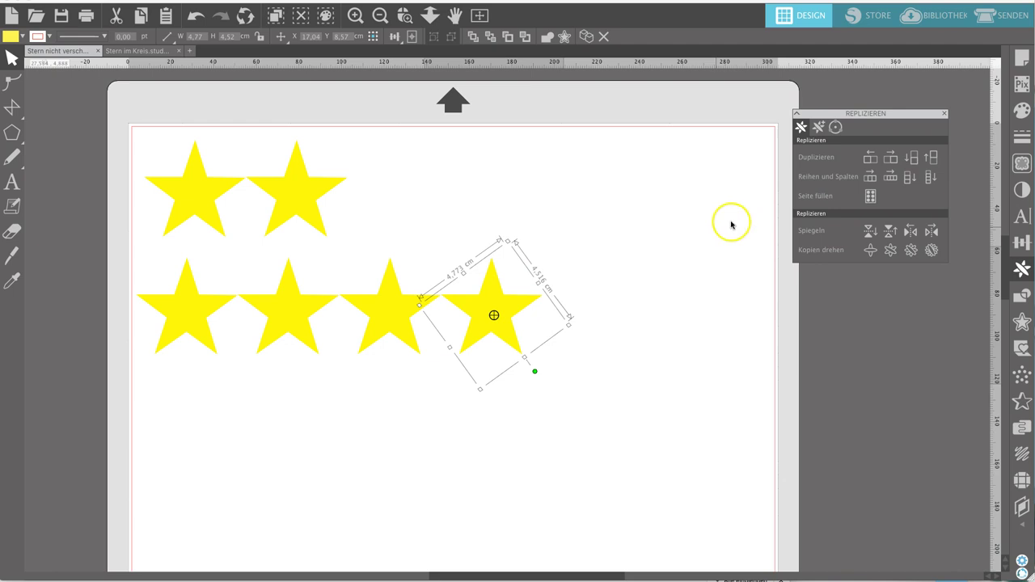
Replicate the fourth star of the second row downwards into a column of three.
click(910, 179)
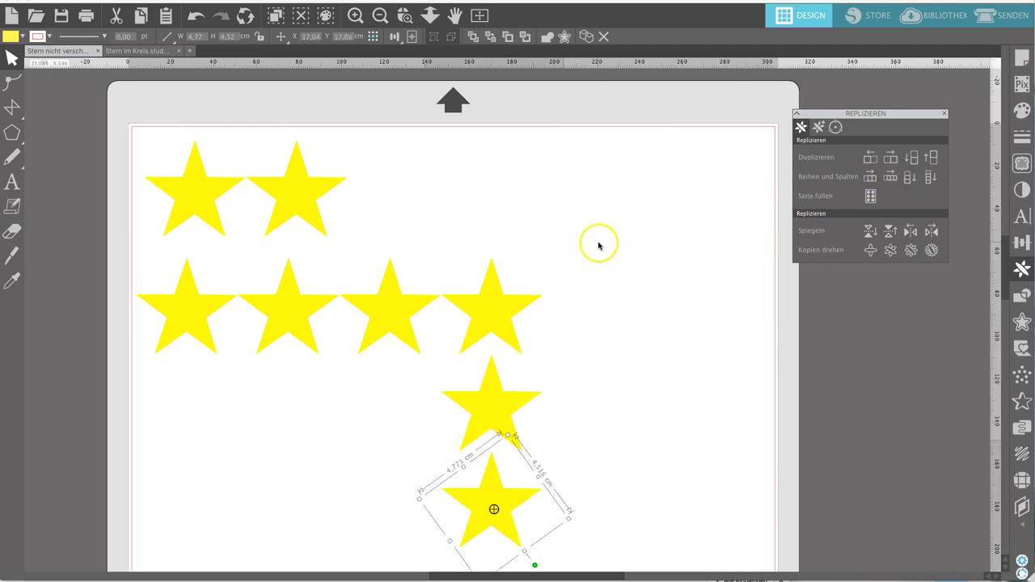
scroll(599, 245, down, 2)
click(653, 389)
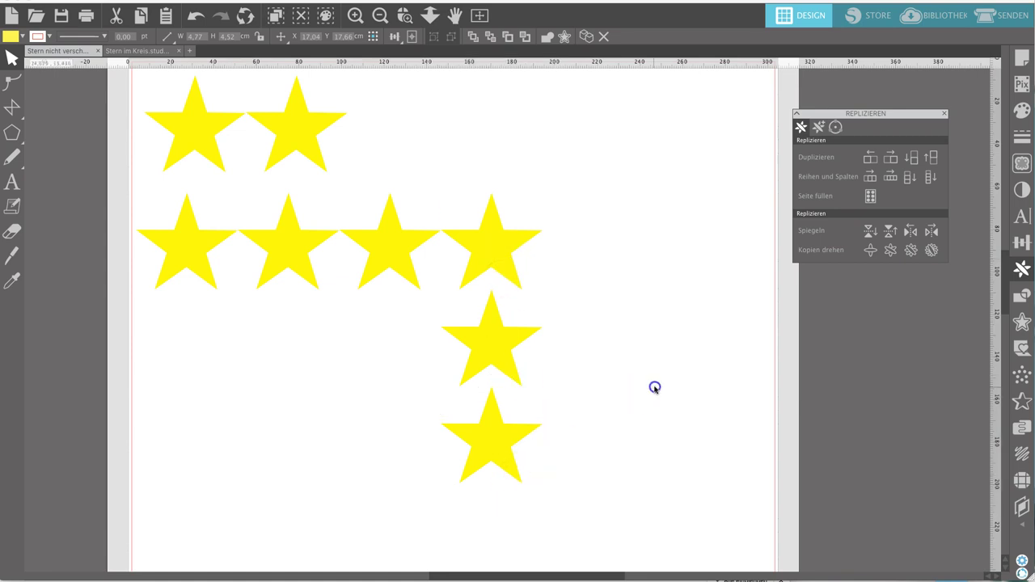
Move the second row's last star further right and replicate it downwards into a column of four.
drag(469, 243, 608, 245)
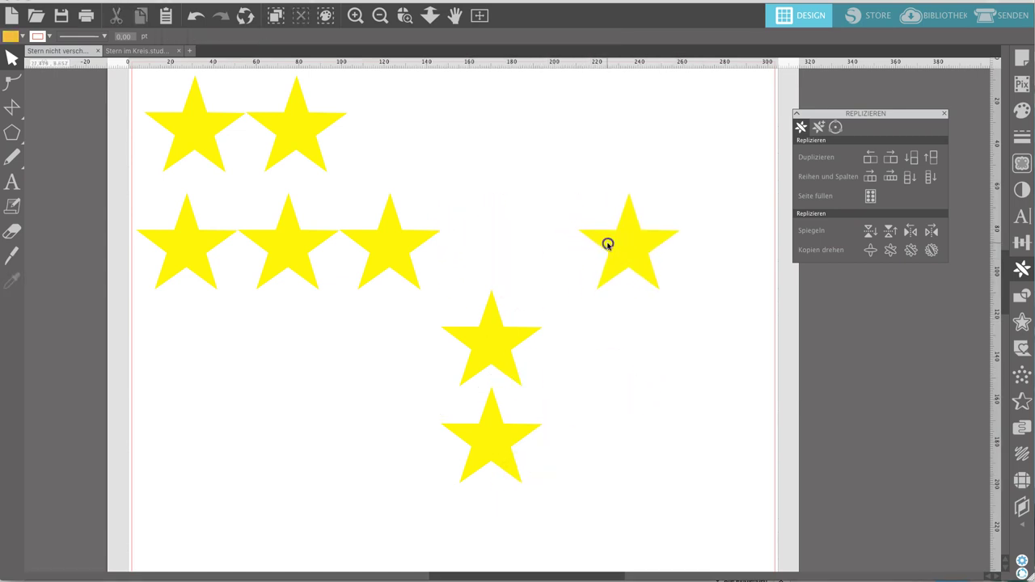
click(930, 177)
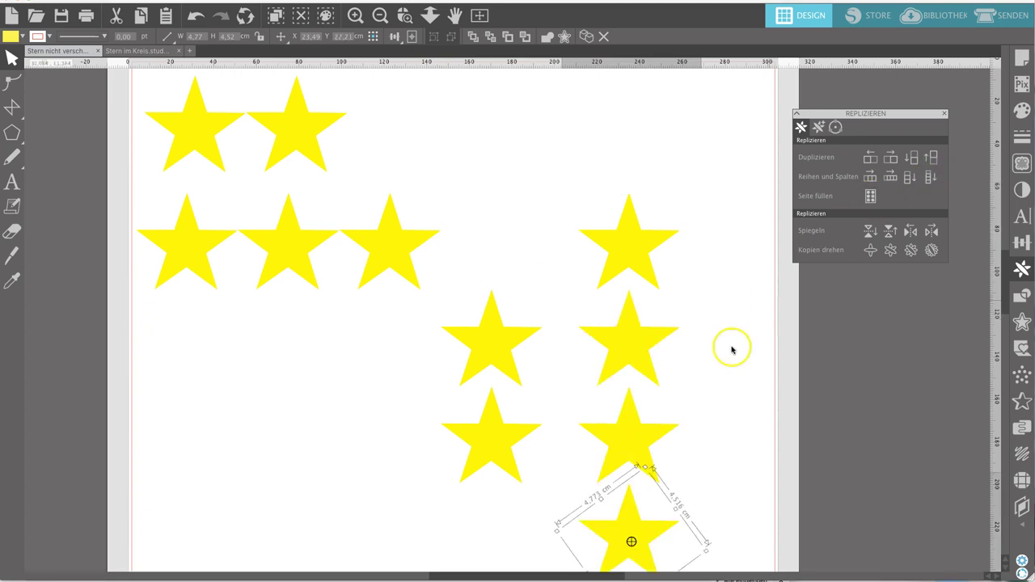
click(665, 487)
Delete all the star copies, keeping only the original in the page's upper-left corner.
drag(709, 537, 166, 207)
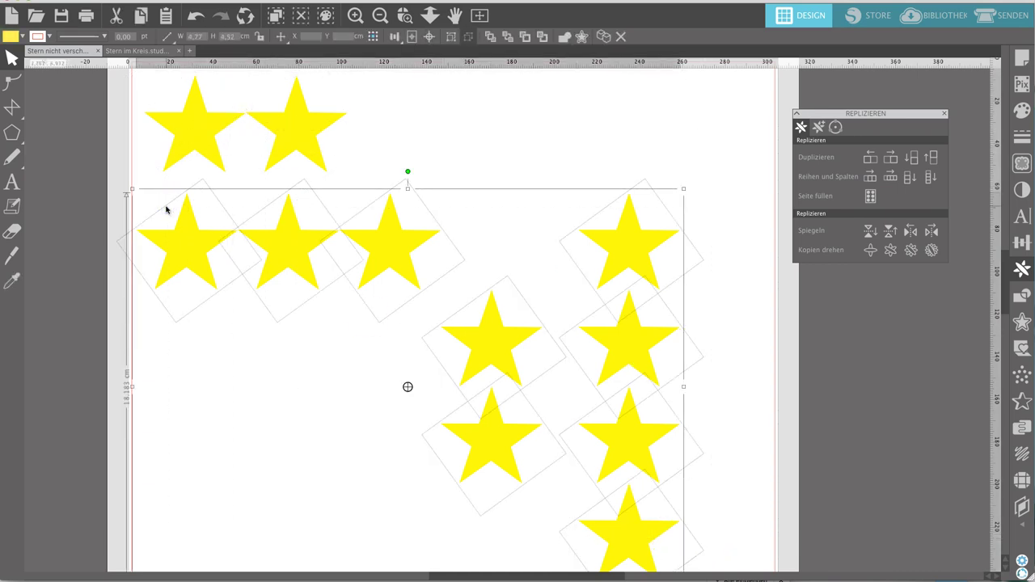
key(Delete)
click(293, 142)
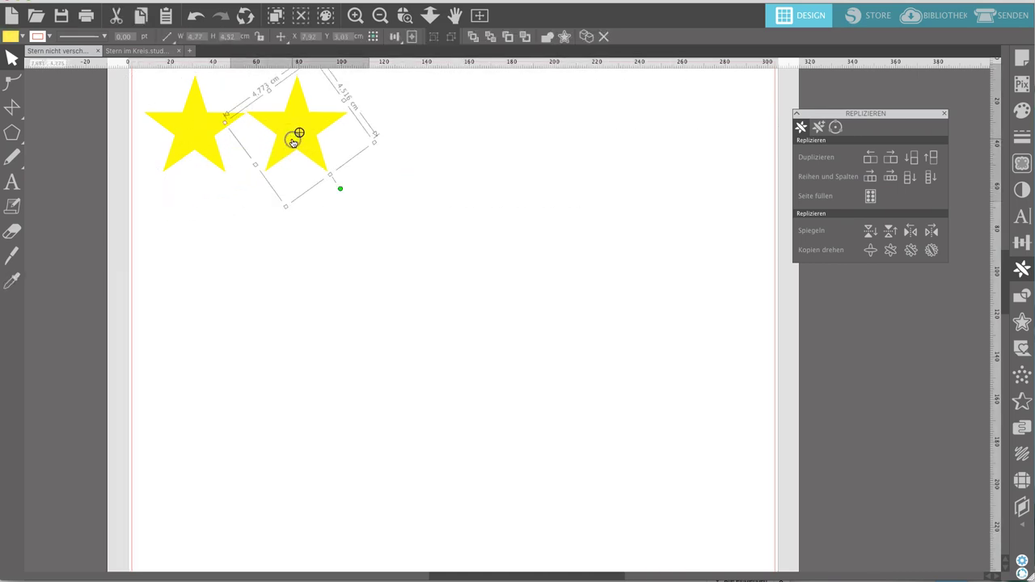
key(Delete)
scroll(267, 149, up, 1)
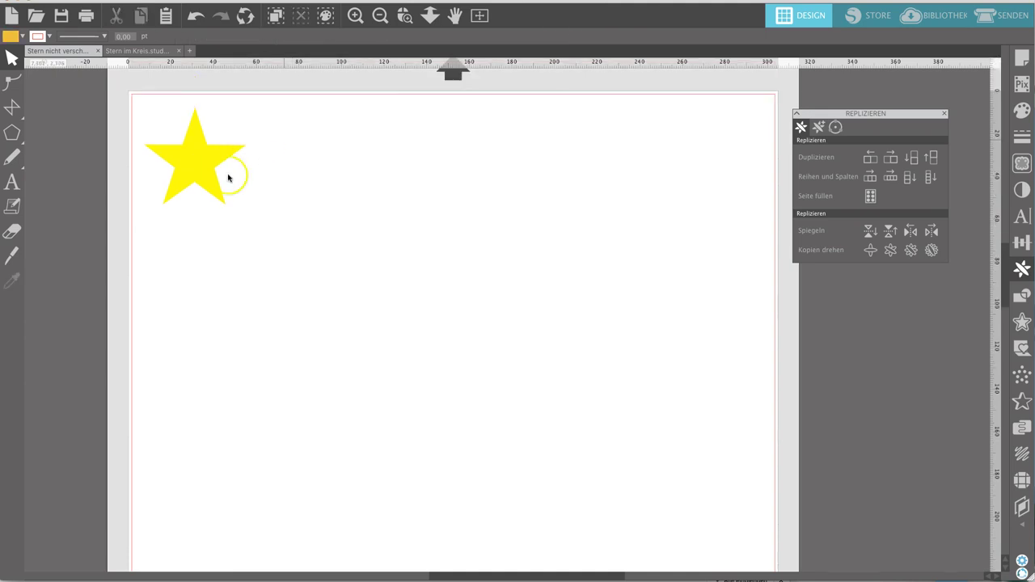
Fill the whole page with copies of the corner star using Seite füllen.
click(212, 173)
click(591, 206)
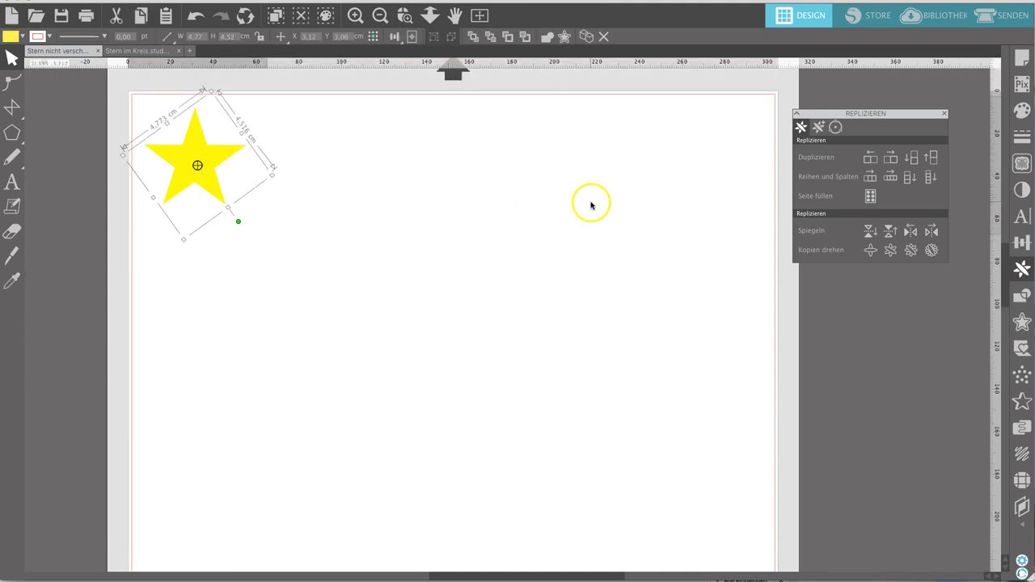
click(871, 197)
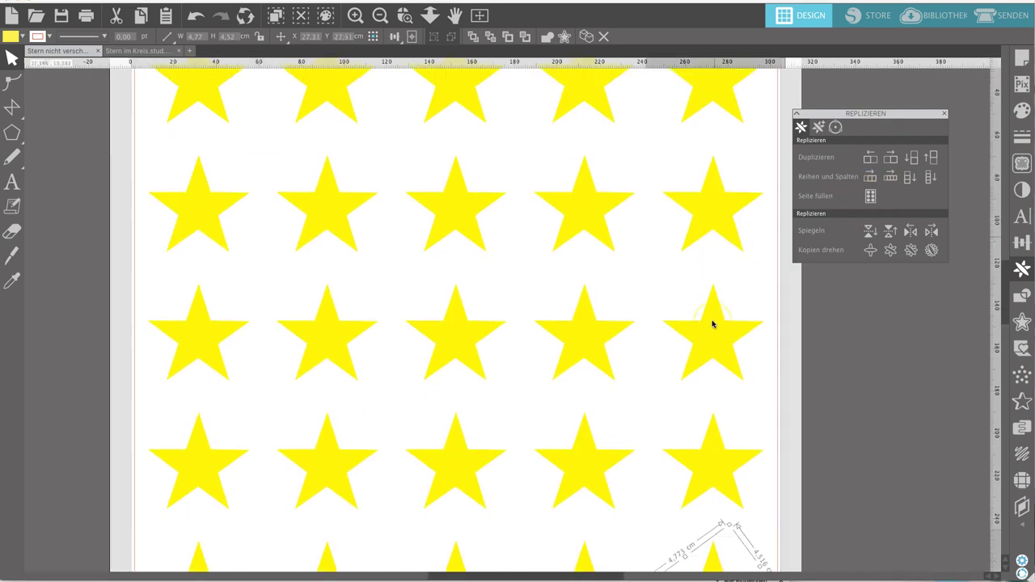
click(379, 15)
click(379, 15)
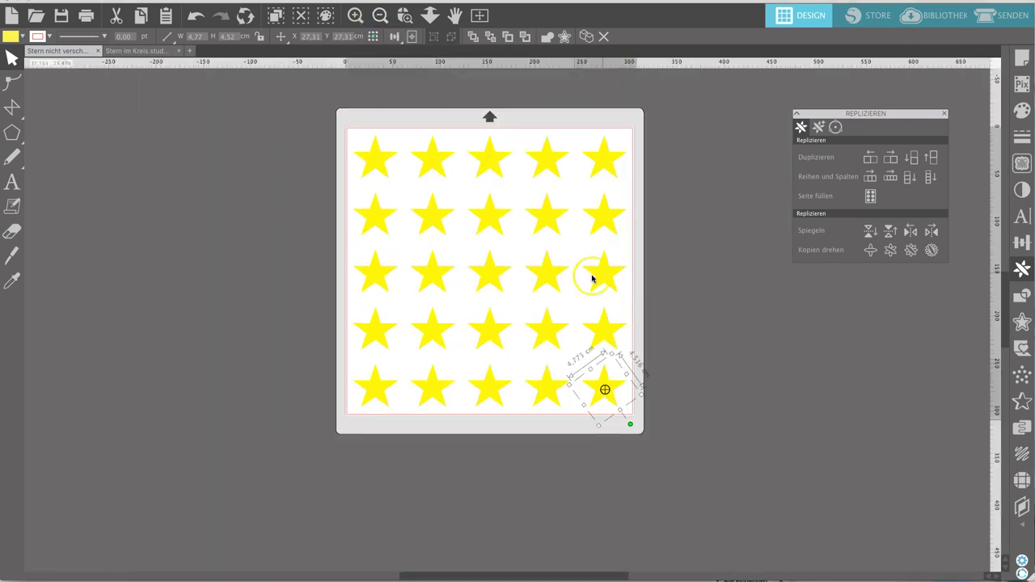
Move the five stars of the last column closer together vertically, leaving the page's upper-right corner empty.
click(693, 282)
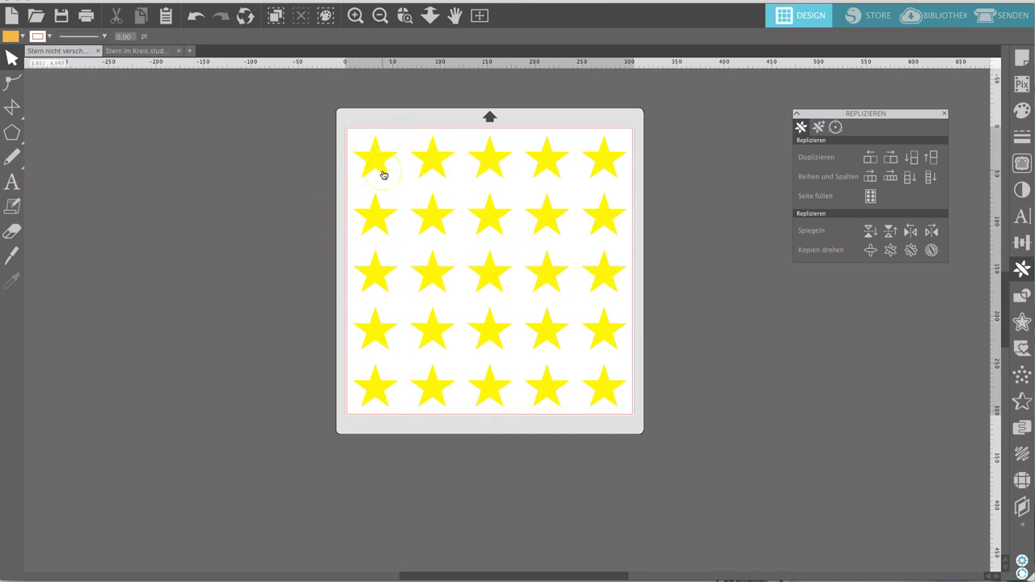
drag(603, 393, 606, 376)
drag(601, 270, 605, 291)
drag(603, 244, 601, 254)
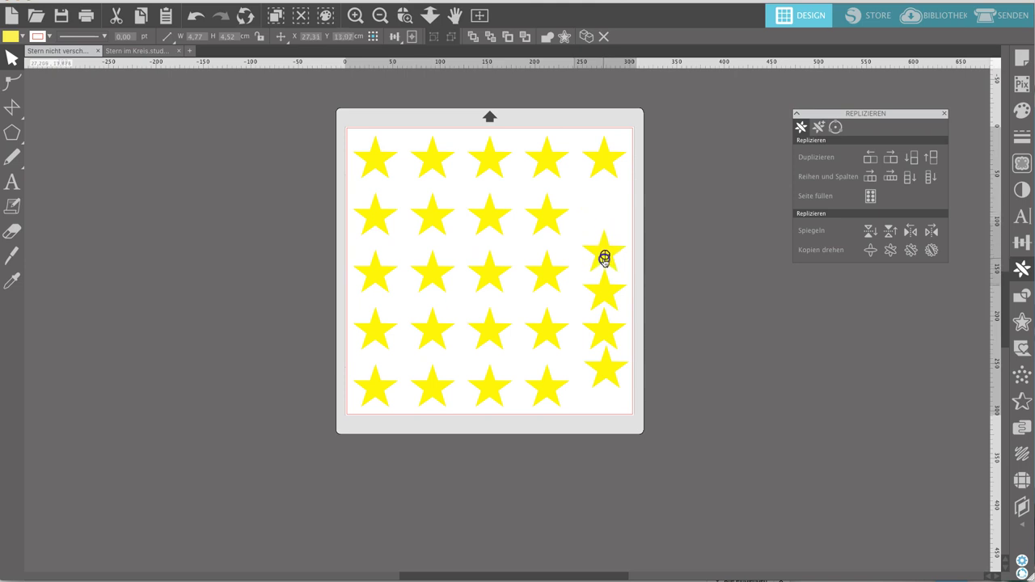
drag(607, 180, 603, 215)
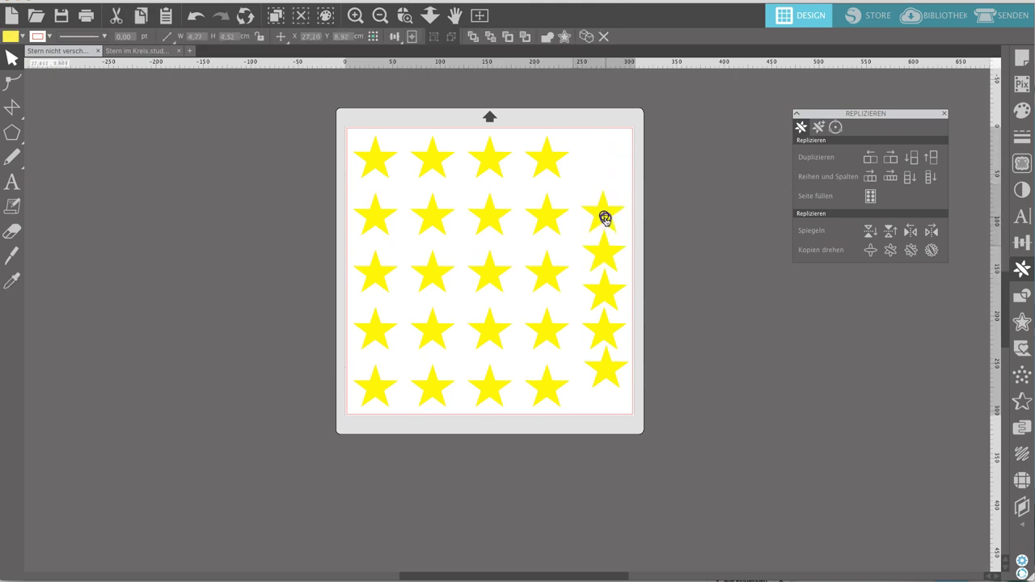
click(589, 193)
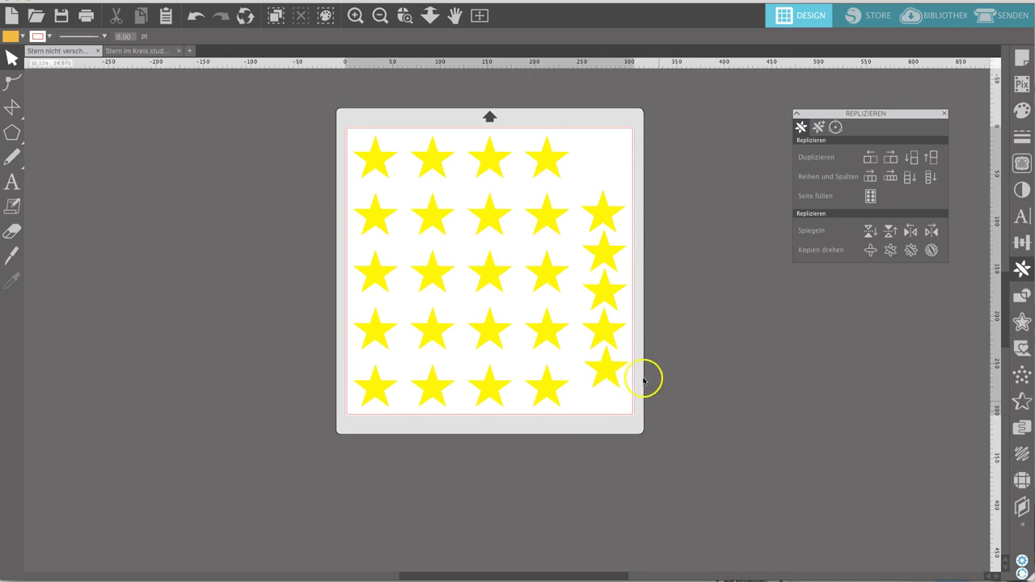
Open the page settings and set the paper width to 16 cm.
drag(921, 114, 856, 273)
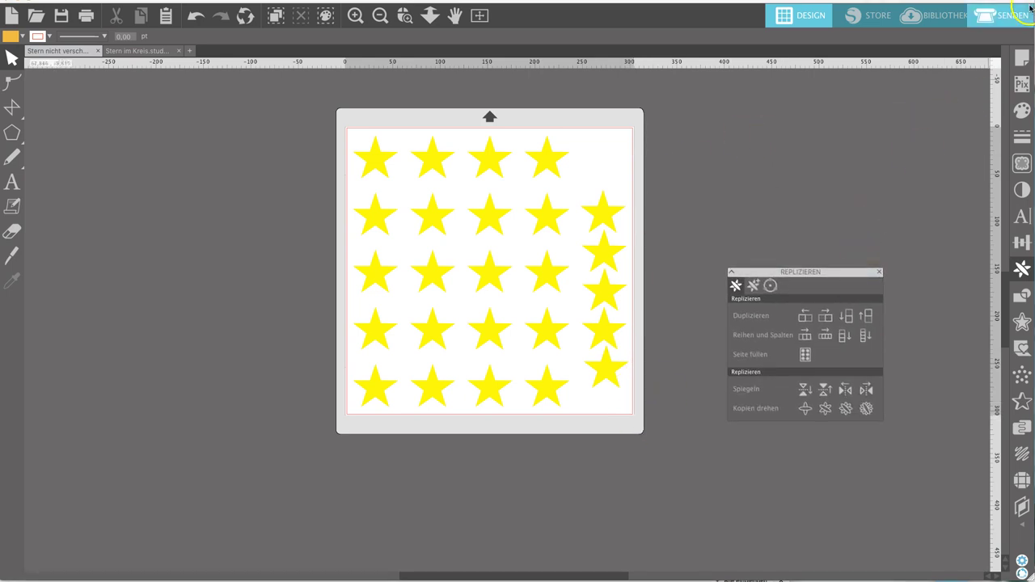
click(1022, 55)
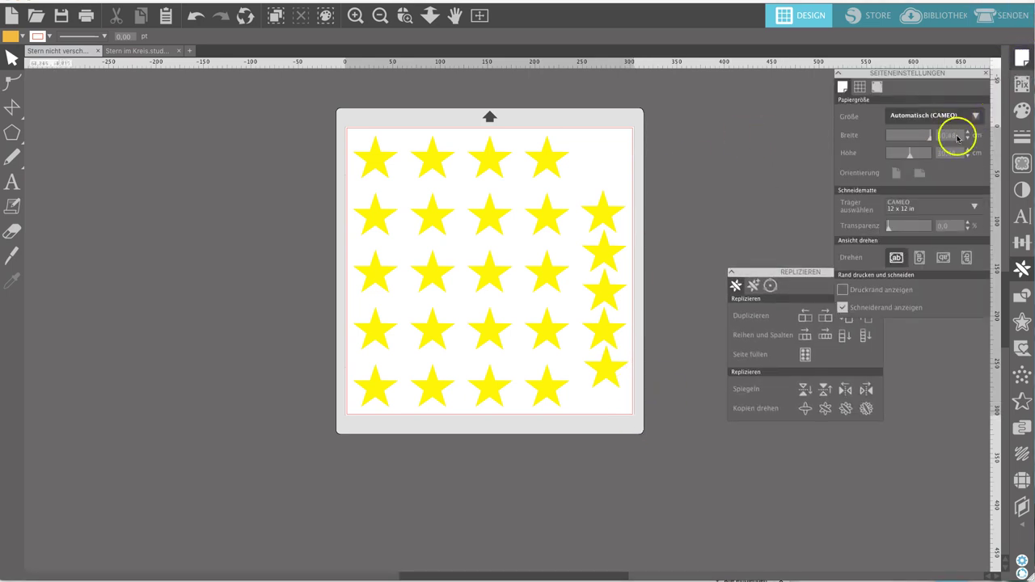
drag(930, 143, 919, 139)
click(728, 293)
Delete all the star copies, keeping only the star in the narrow page's upper-left corner.
click(541, 166)
shift+click(489, 155)
shift+click(437, 154)
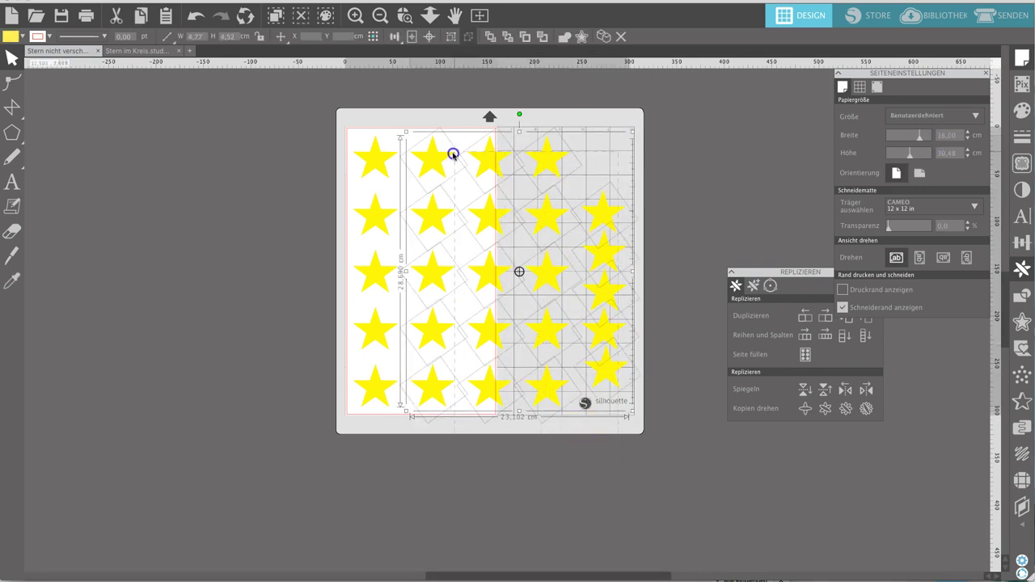
key(Delete)
click(363, 373)
drag(390, 432, 350, 224)
key(Delete)
Fill the 16 cm wide page with copies of the corner star using Seite füllen.
click(376, 162)
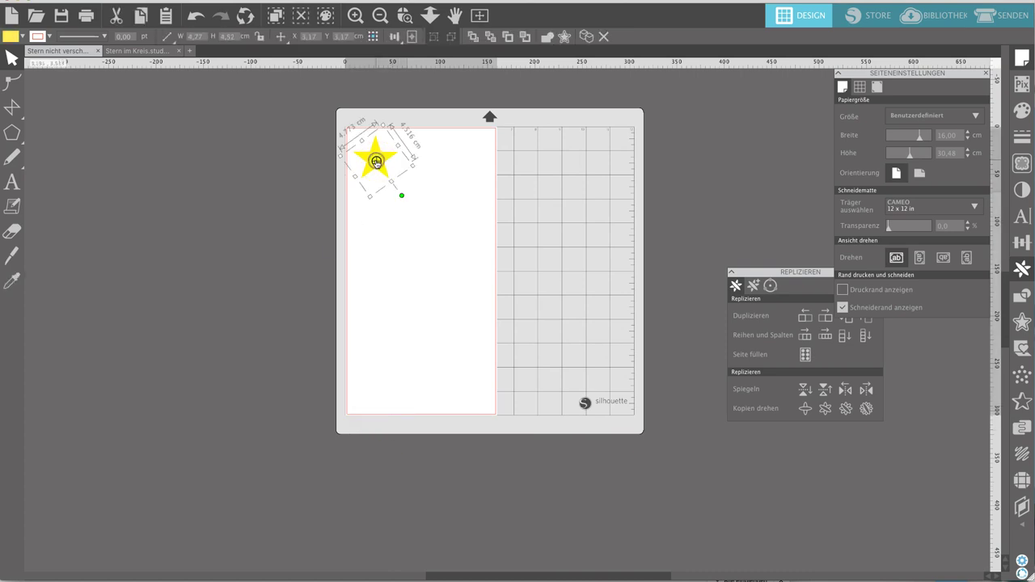
drag(791, 271, 727, 89)
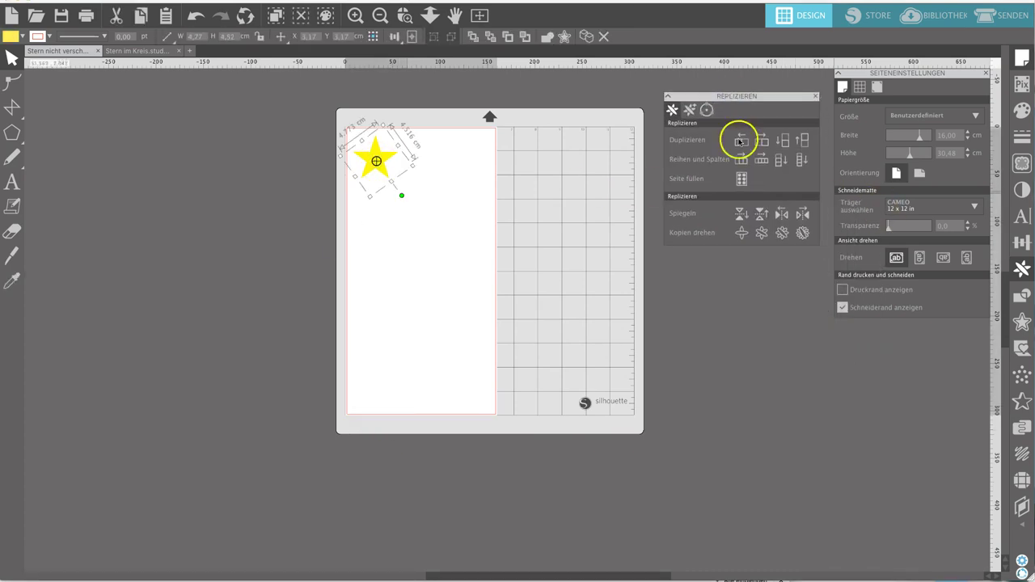
click(741, 180)
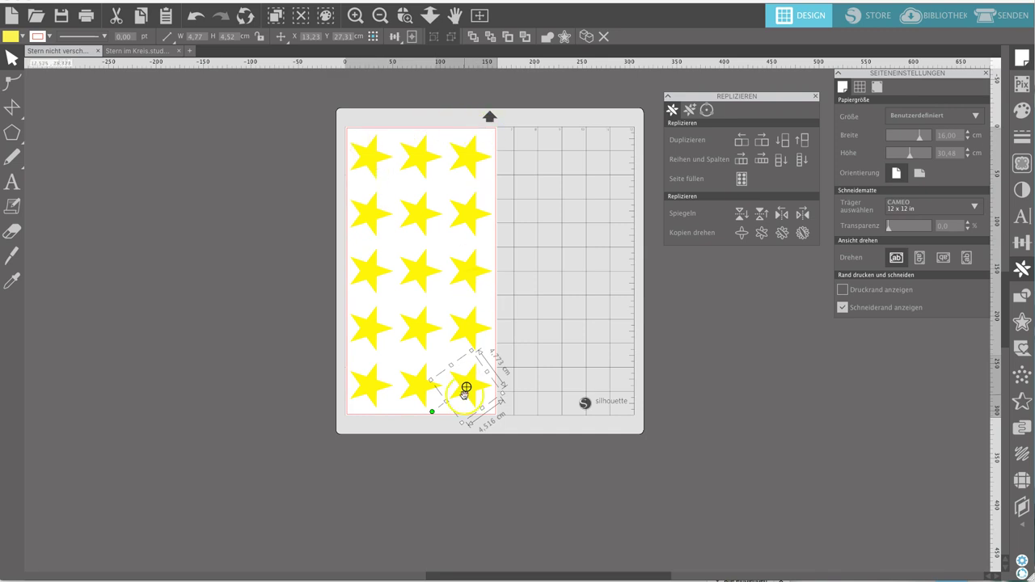
drag(758, 98, 769, 98)
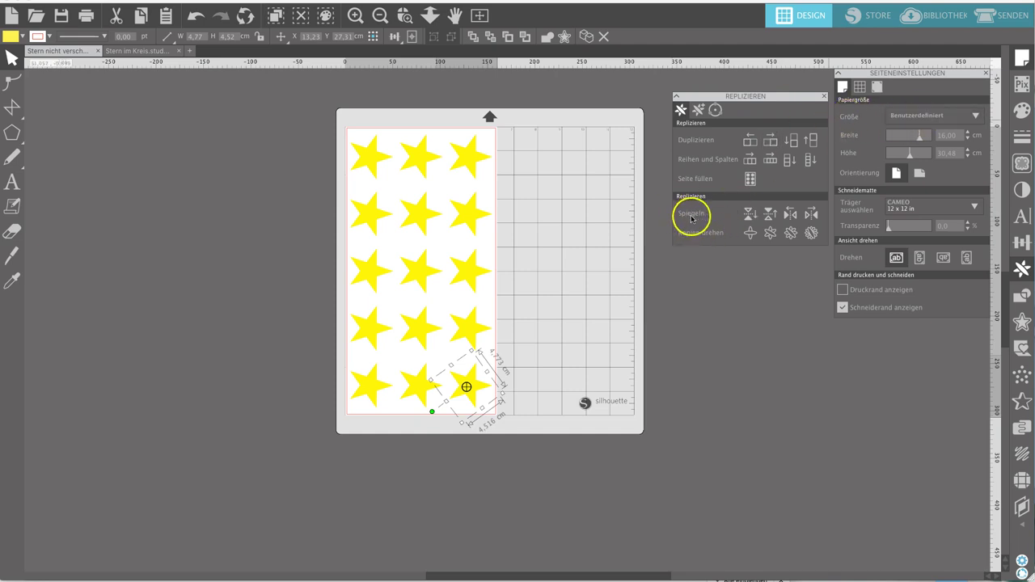
Set the paper size back to Automatisch (CAMEO) and close the page settings.
click(930, 115)
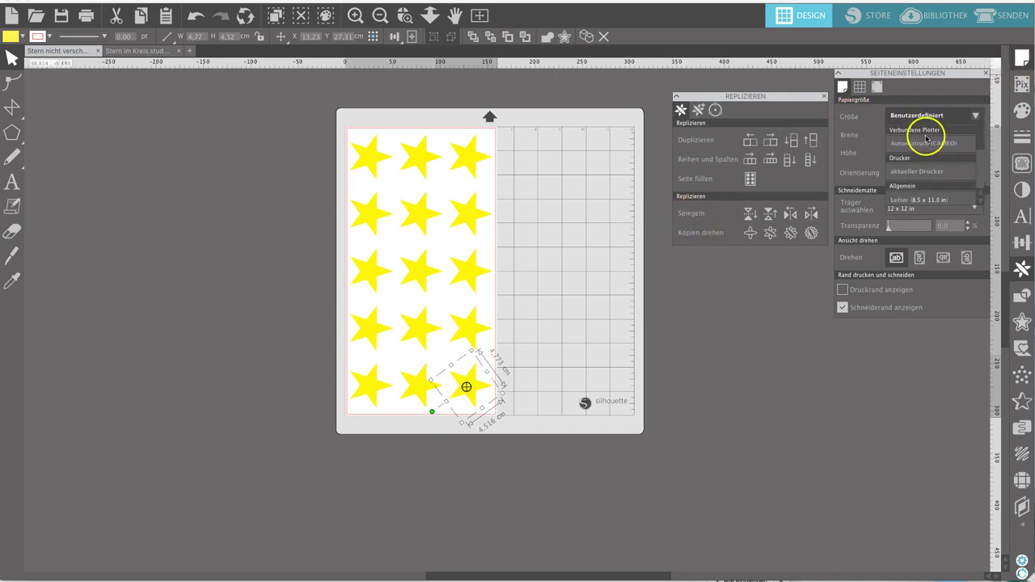
click(924, 144)
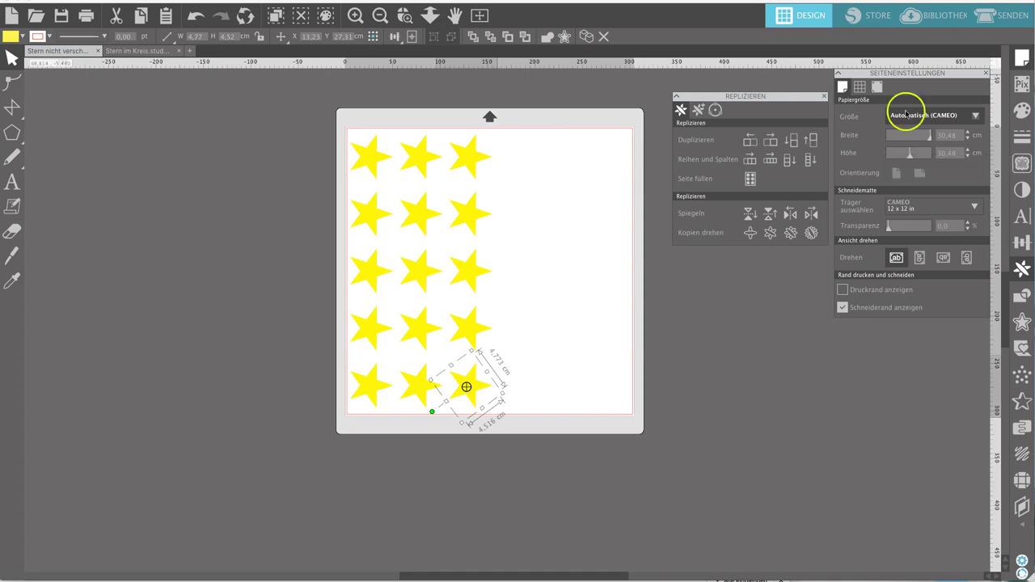
click(986, 73)
click(769, 214)
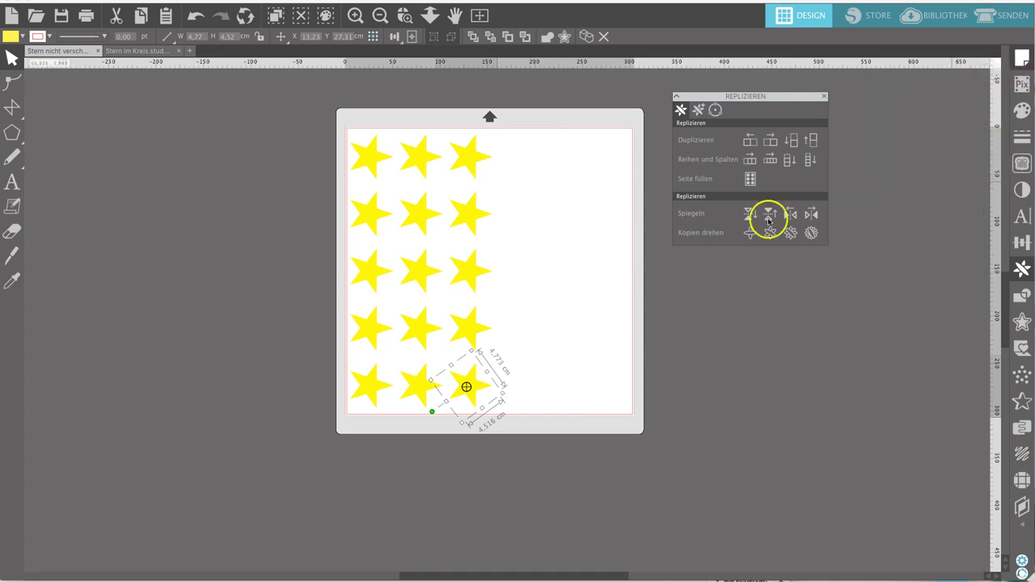
Delete all the stars except one and place that star in the page's upper-left area, away from the edges.
drag(534, 418, 357, 233)
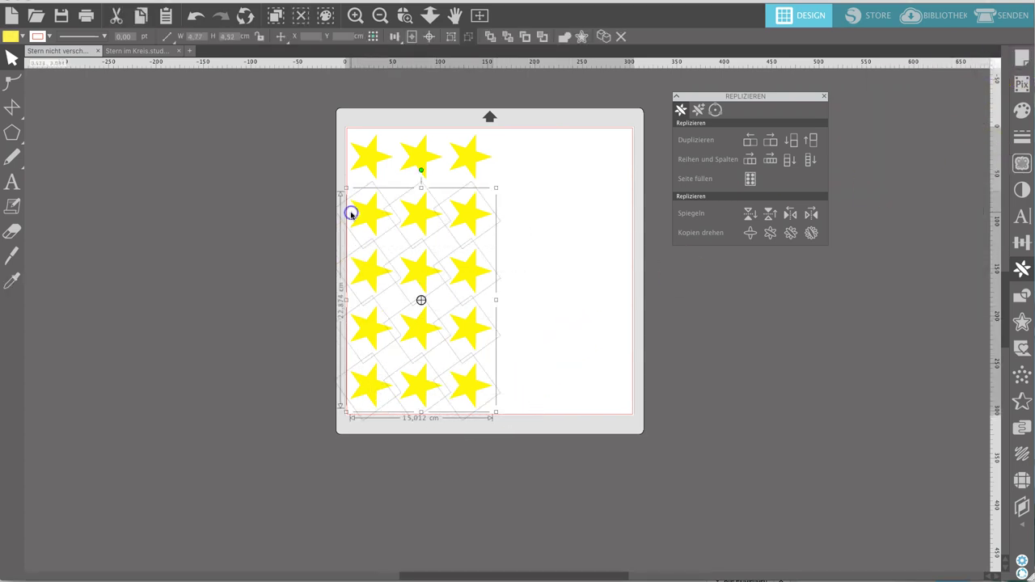
key(Delete)
drag(464, 203, 440, 228)
key(Delete)
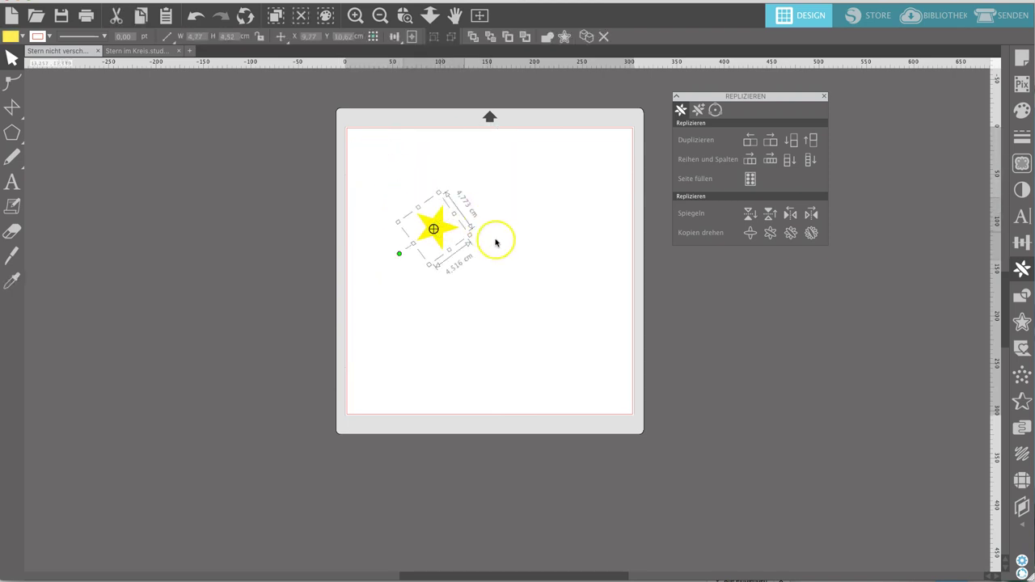
Enlarge the remaining star to about 11.9 by 11.3 cm and move it to the upper middle of the page.
drag(429, 264, 393, 354)
drag(455, 273, 425, 222)
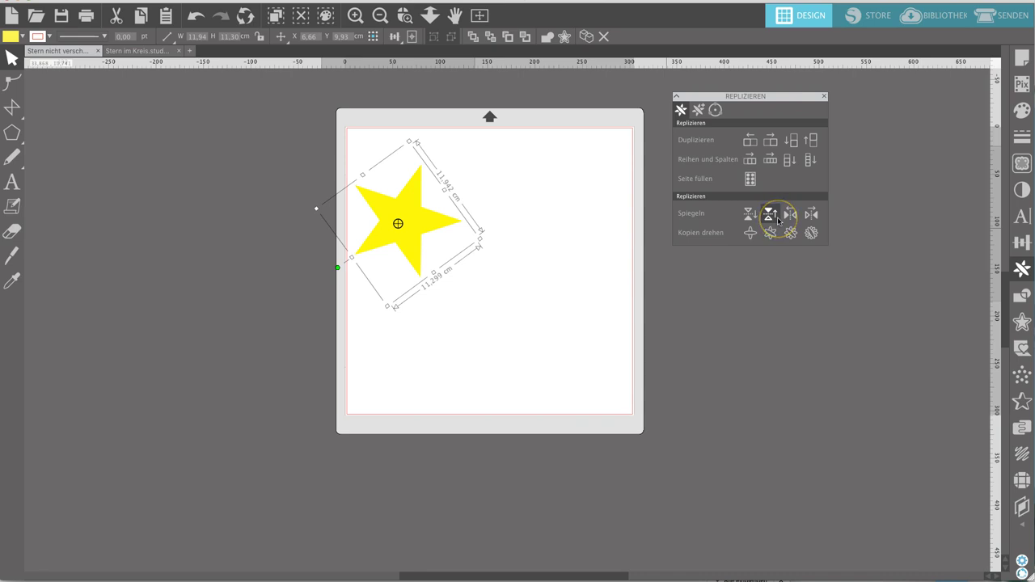
click(745, 217)
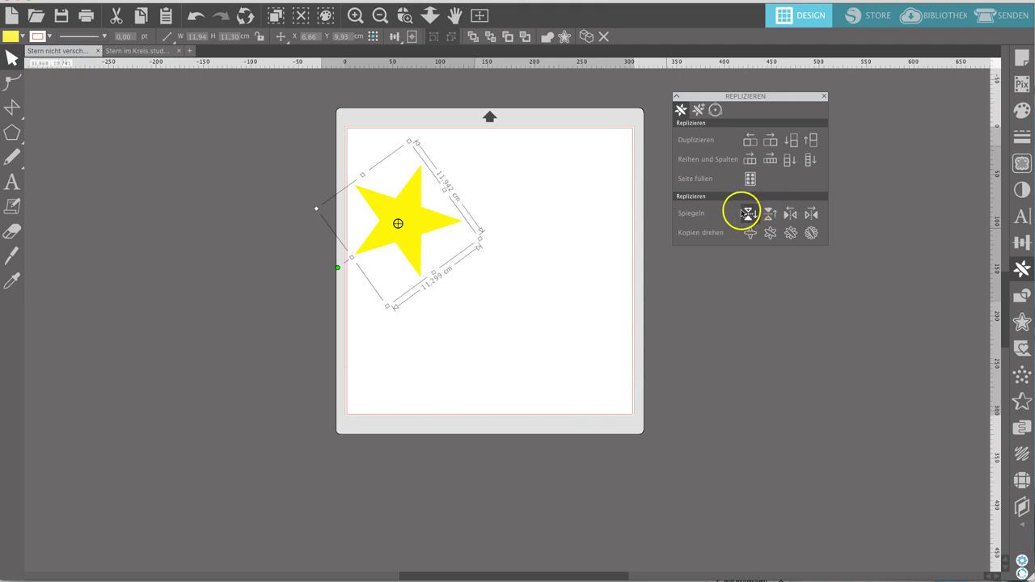
drag(437, 221, 513, 199)
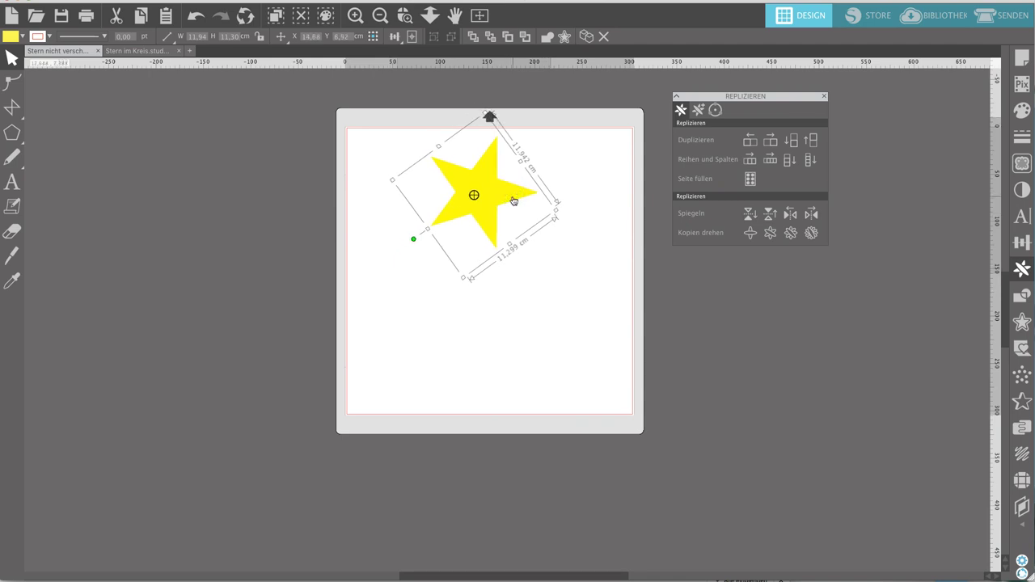
Create mirrored copies with Spiegeln: one below the star, one left of that lower copy, and one right of the upper star.
click(748, 217)
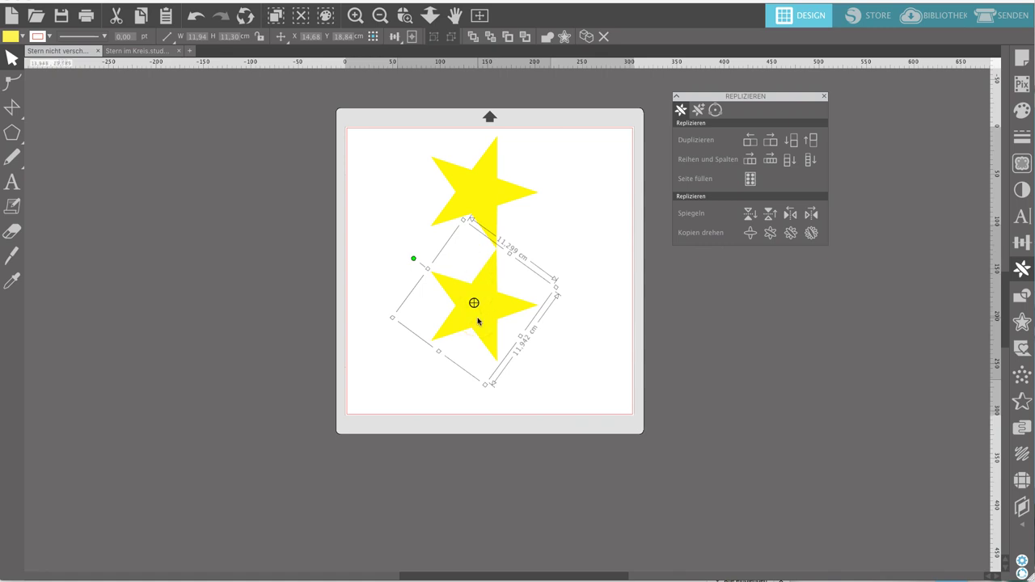
click(792, 215)
click(811, 215)
click(790, 217)
click(770, 213)
click(546, 194)
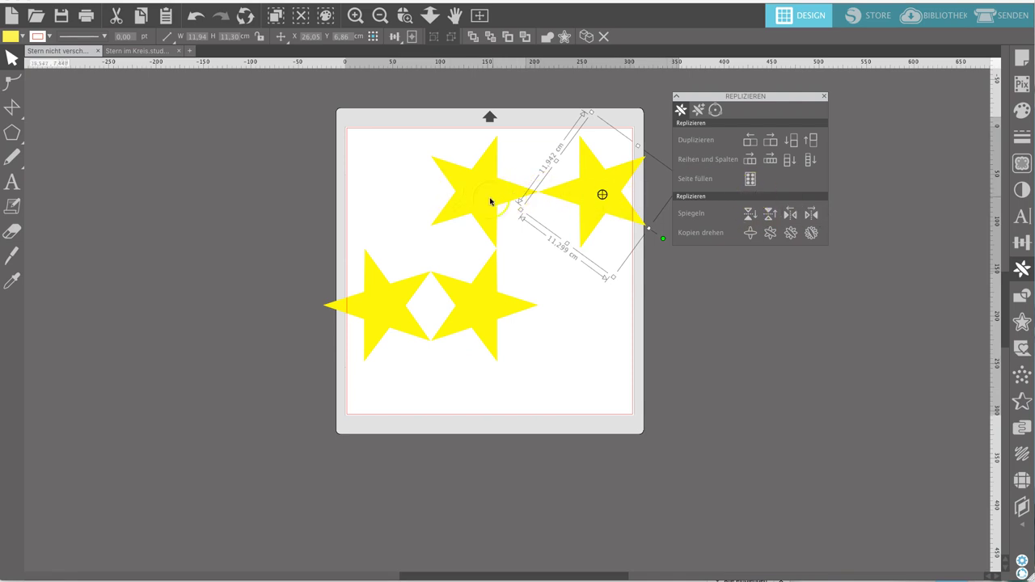
Delete all the stars except the mirrored upper-right one and move it to the page's upper-left corner.
drag(522, 370, 331, 192)
key(Delete)
click(534, 180)
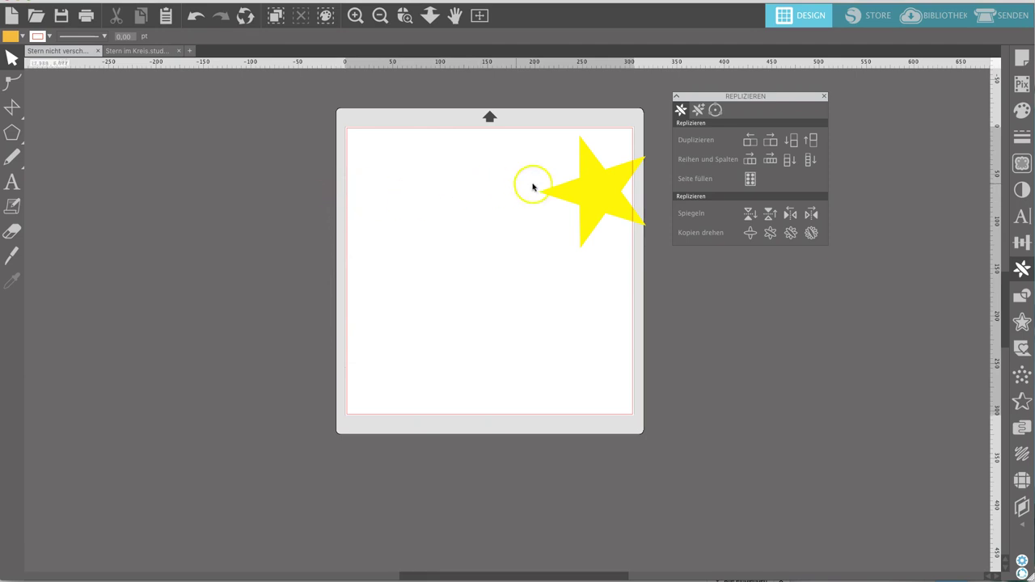
drag(610, 208, 478, 250)
click(729, 265)
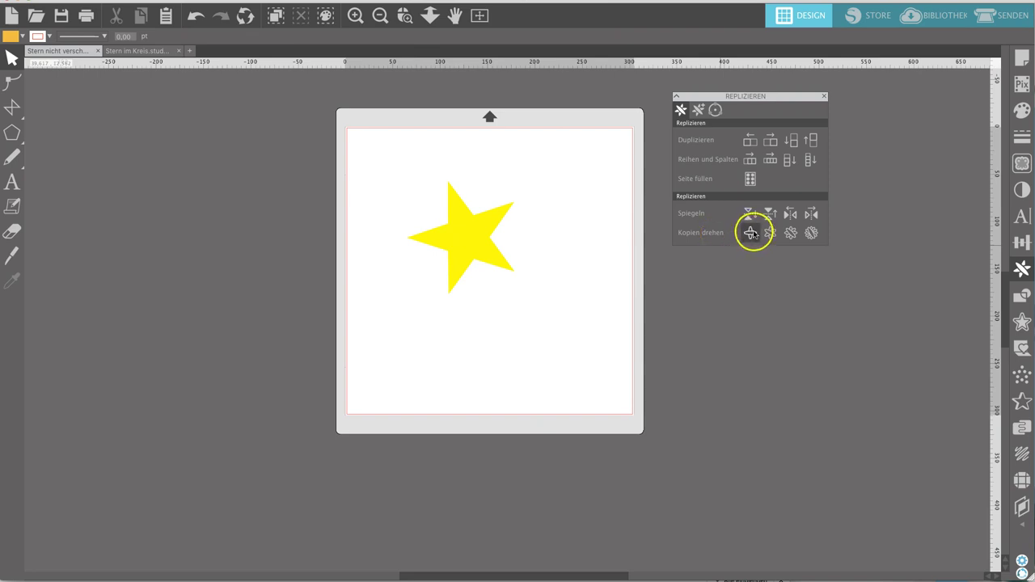
click(478, 301)
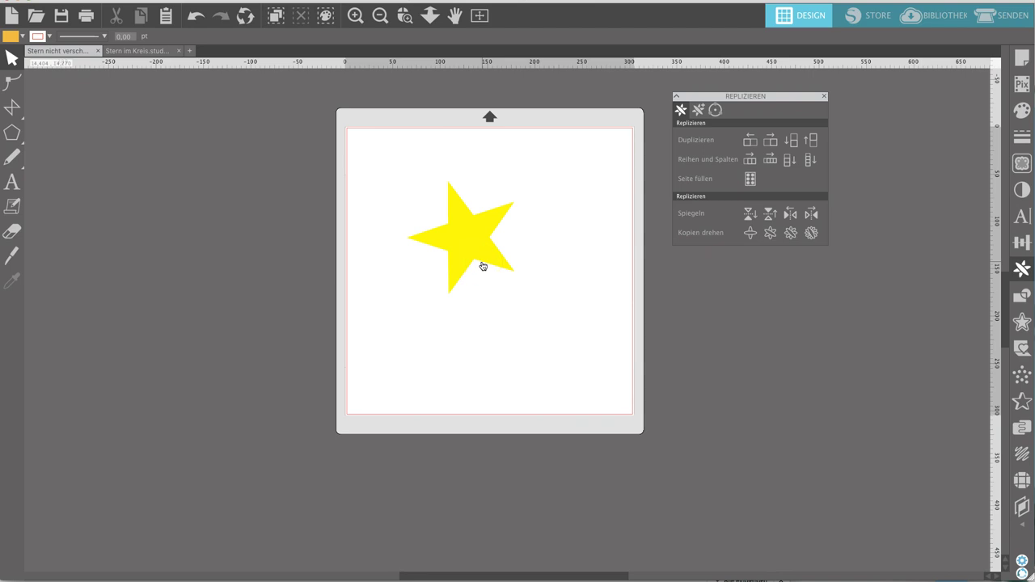
drag(484, 254, 411, 198)
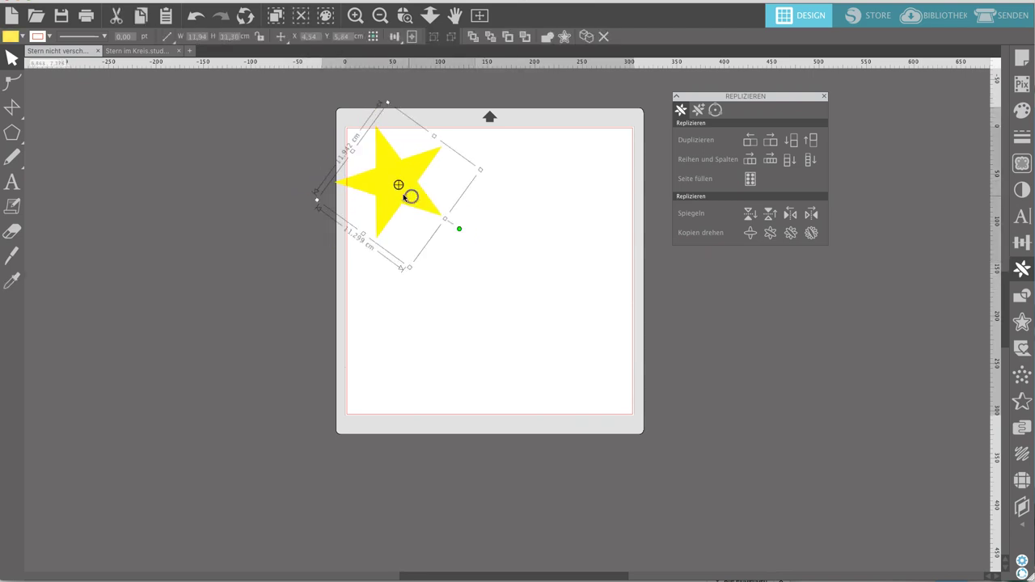
Draw an upright rounded rectangle about 2.3 by 12.5 cm below and to the right of the star, and remove its fill.
click(16, 133)
click(64, 133)
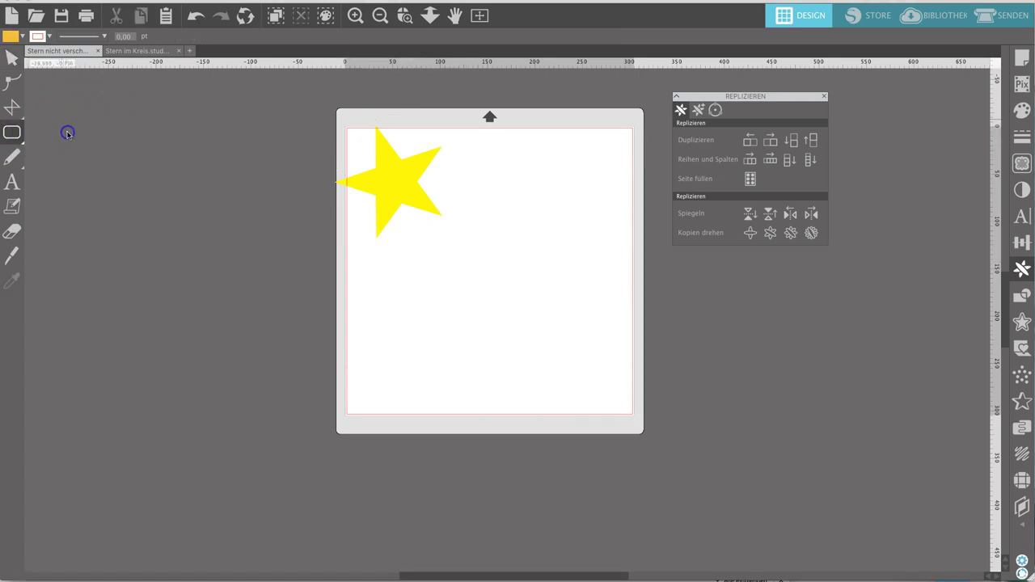
drag(508, 223, 534, 339)
key(v)
drag(512, 208, 517, 227)
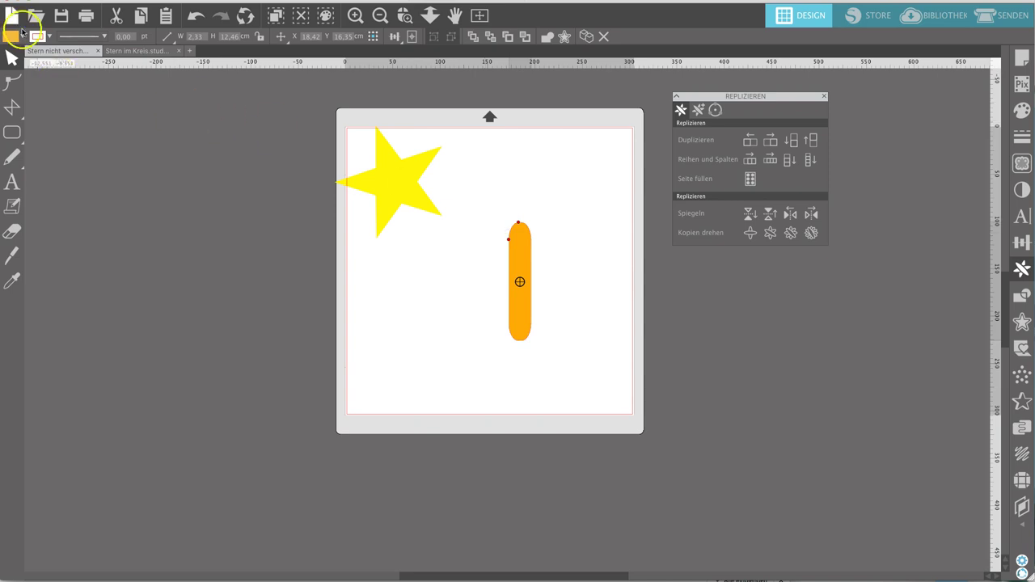
click(16, 36)
click(95, 65)
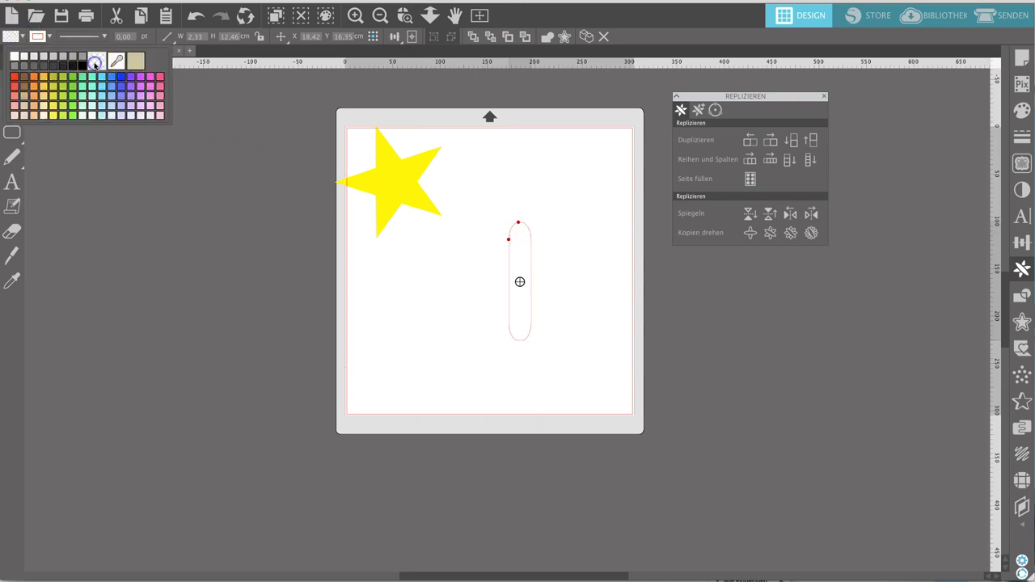
Move the rounded rectangle slightly down and left, and add one copy rotated 90° with Kopien drehen to form a cross.
click(555, 312)
mouse_move(532, 293)
mouse_down()
mouse_move(512, 334)
mouse_move(513, 299)
mouse_up()
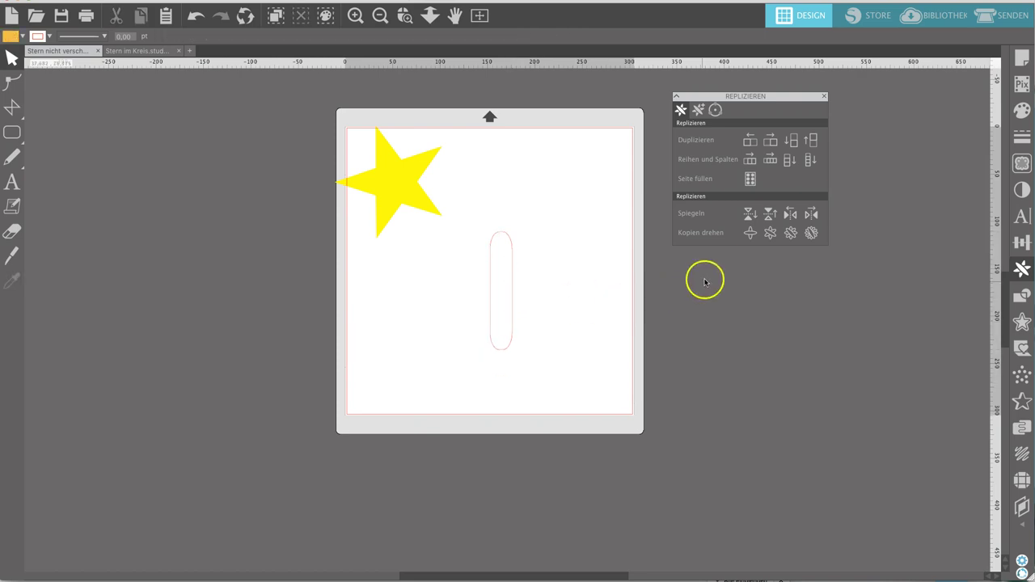
click(511, 293)
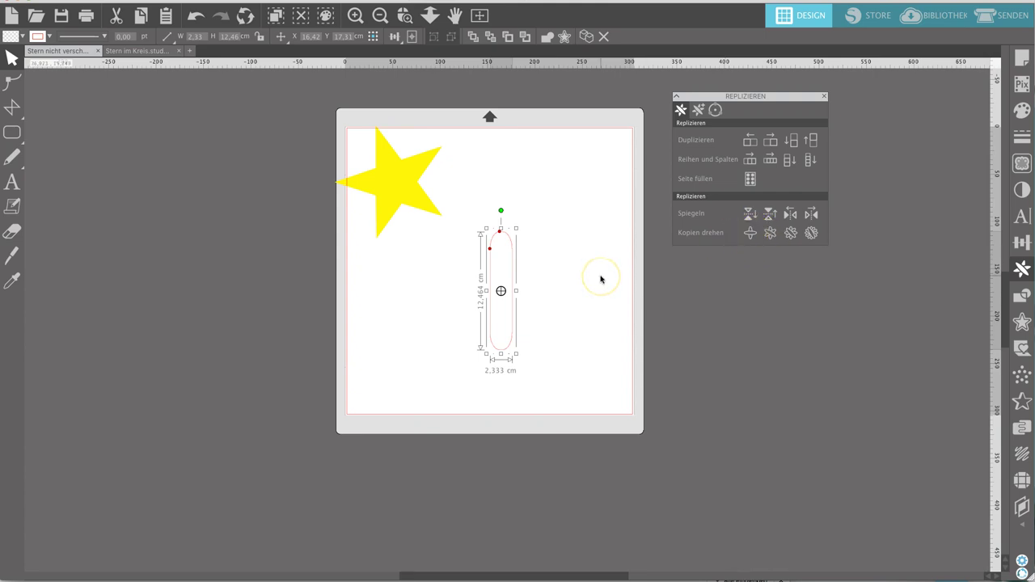
click(749, 234)
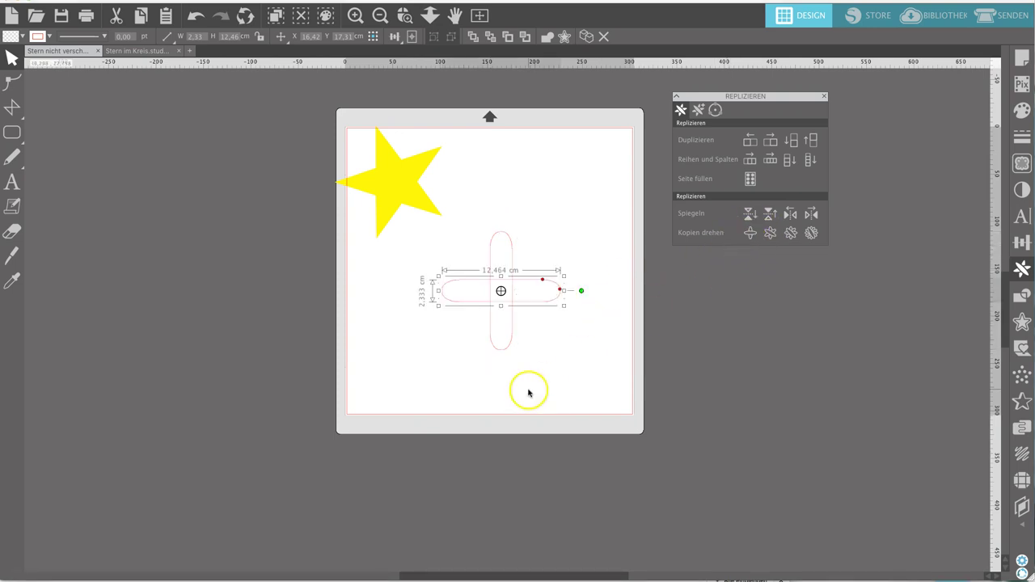
Delete the horizontal copy and add two rotated copies of the upright rounded rectangle with Kopien drehen, forming a six-armed shape.
click(582, 342)
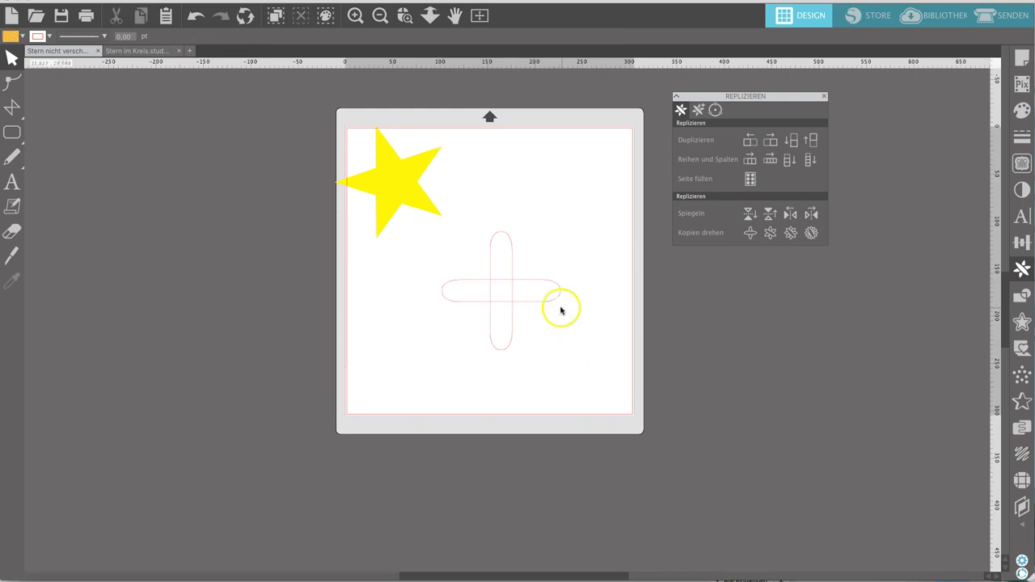
click(557, 293)
key(Delete)
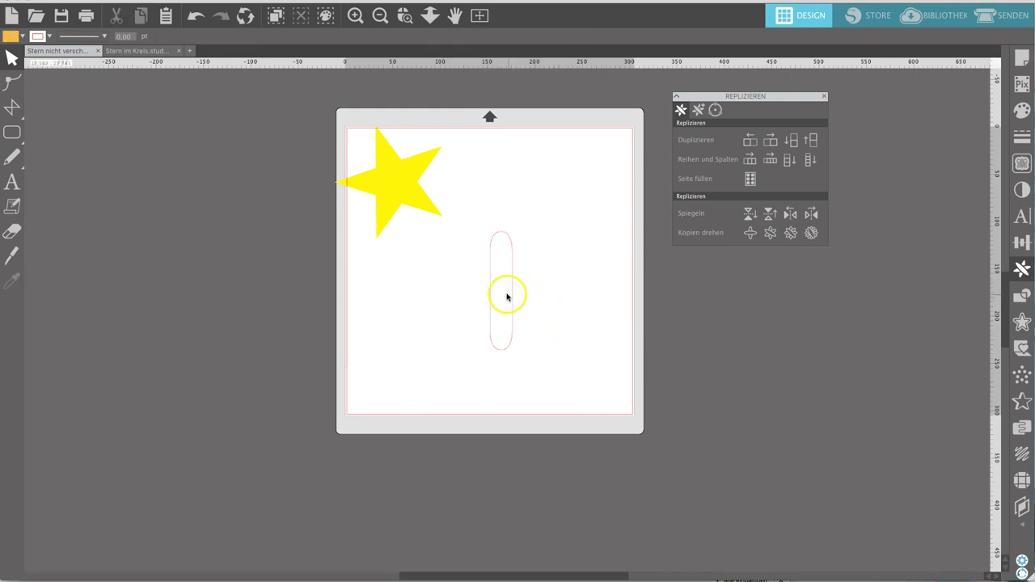
click(508, 295)
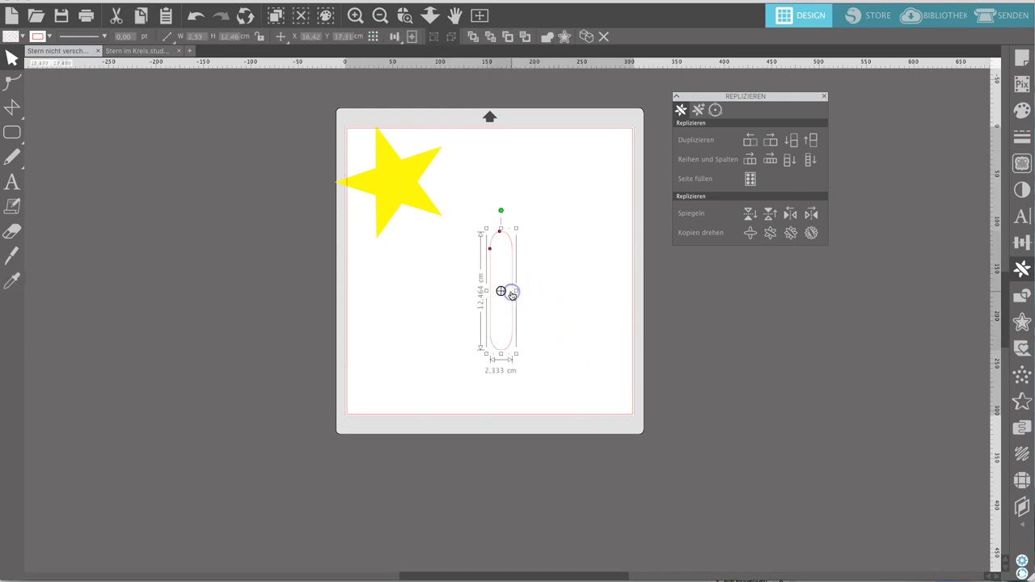
click(771, 234)
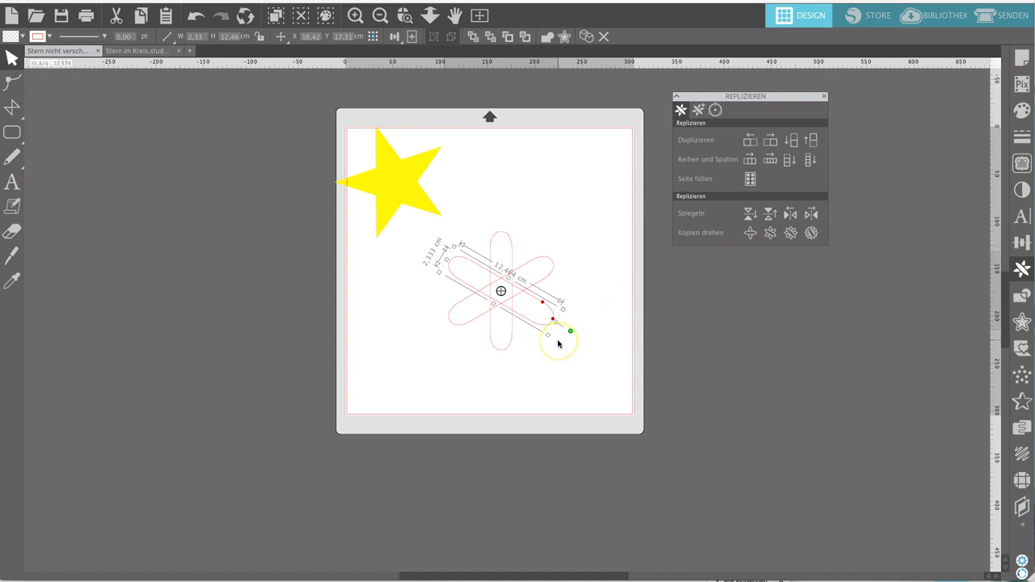
Delete the two rotated copies and add three rotated copies of the upright rounded rectangle with Kopien drehen, forming an eight-armed shape.
key(Delete)
click(539, 283)
key(Delete)
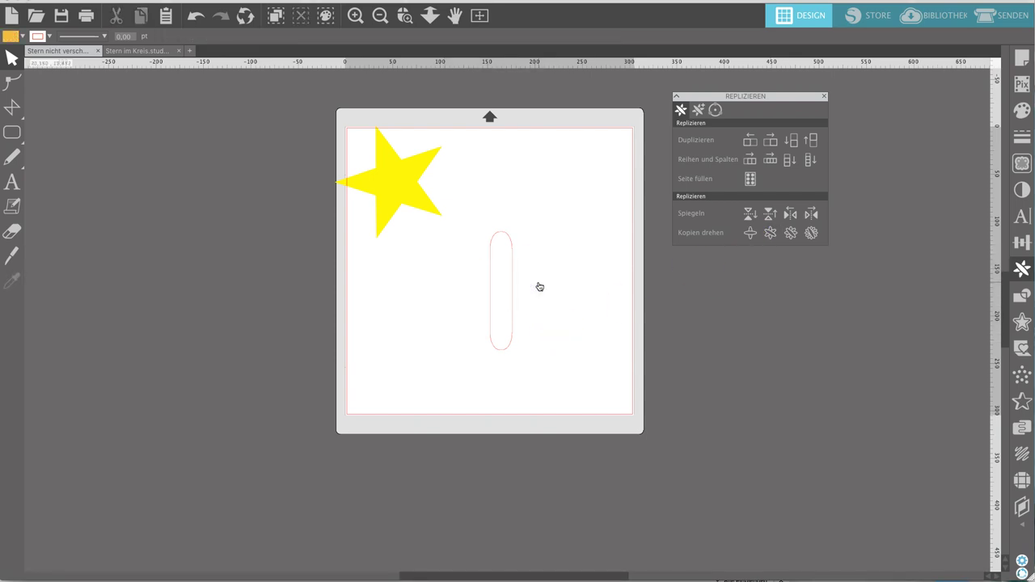
click(512, 338)
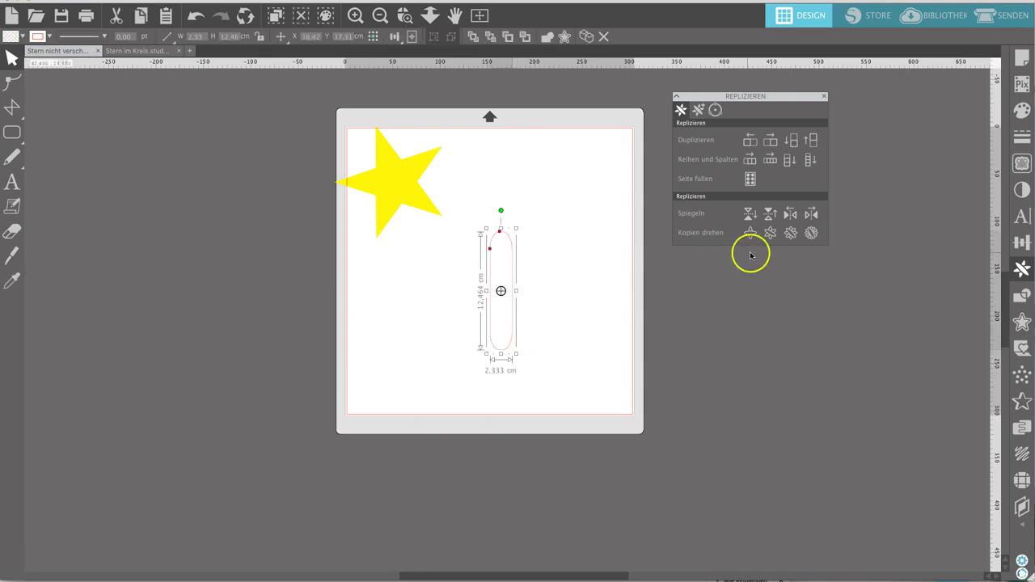
click(791, 235)
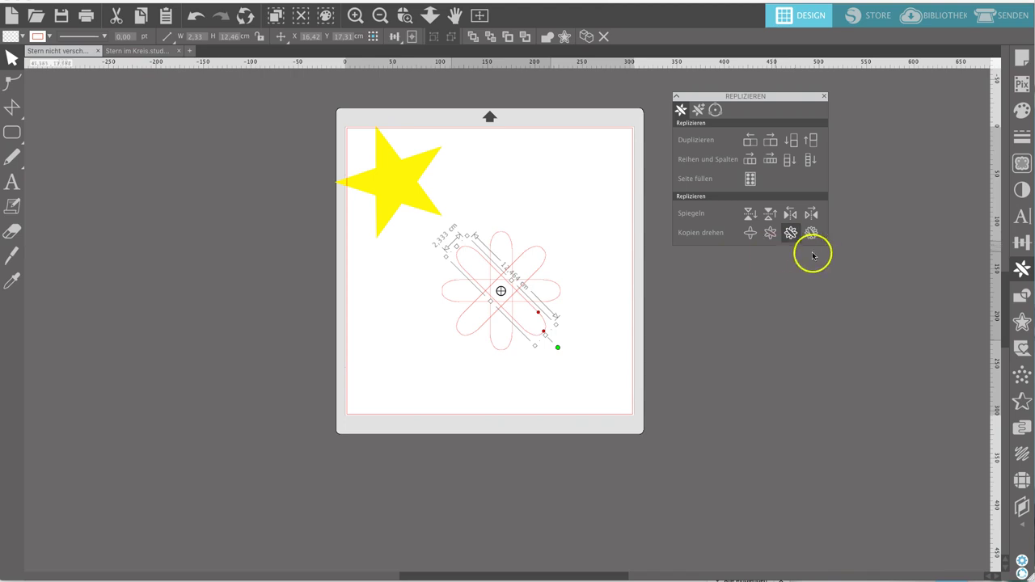
Delete the three rotated copies and add five rotated copies of the upright rounded rectangle with Kopien drehen, forming a twelve-armed shape.
drag(543, 334, 531, 300)
click(501, 316)
click(509, 302)
click(811, 233)
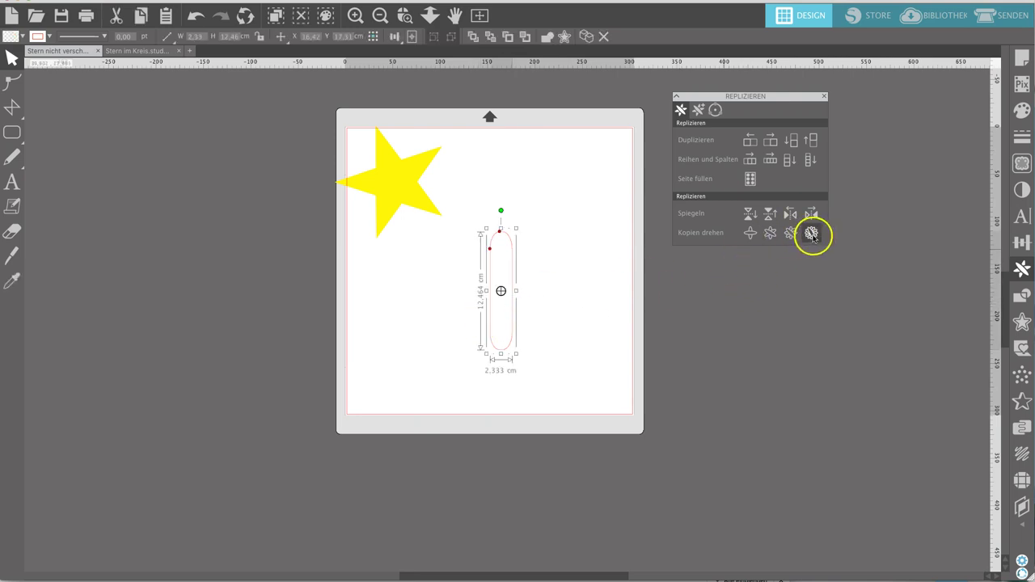
click(624, 222)
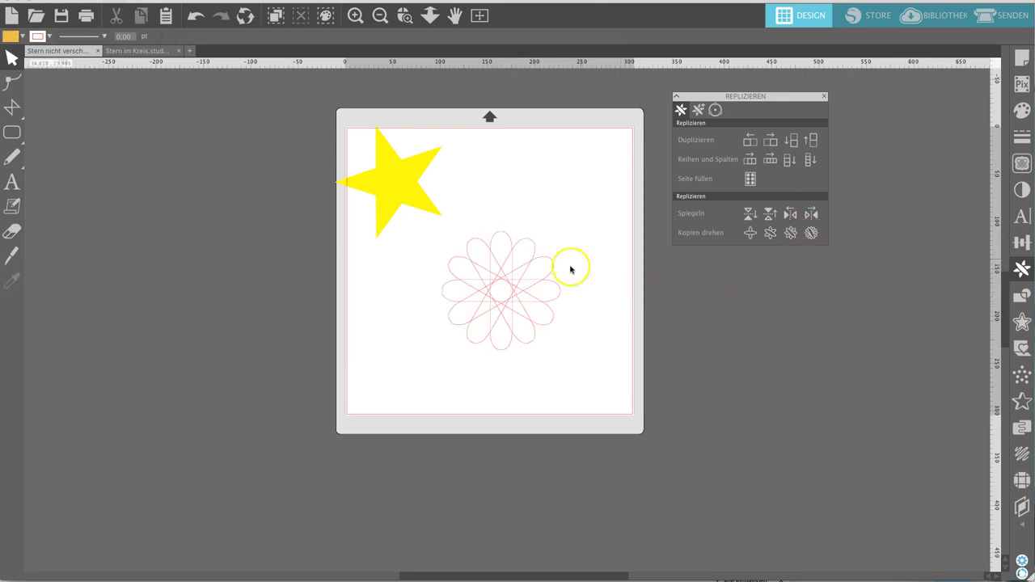
Delete all five rotated copies, keeping only the upright rounded rectangle and the star.
click(550, 276)
key(Delete)
click(534, 267)
key(Delete)
click(524, 277)
click(462, 242)
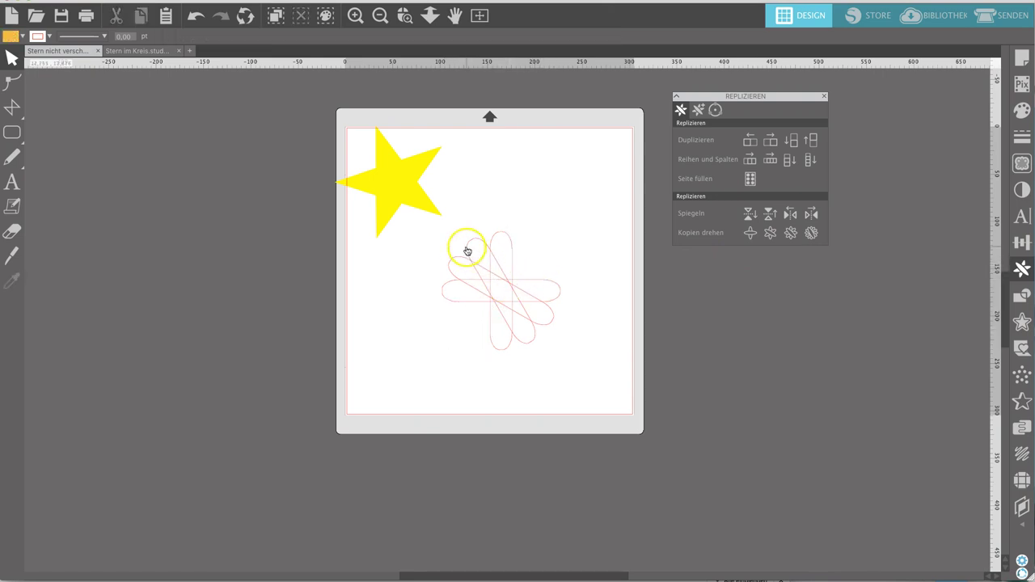
key(Delete)
click(456, 261)
key(Delete)
click(455, 287)
key(Delete)
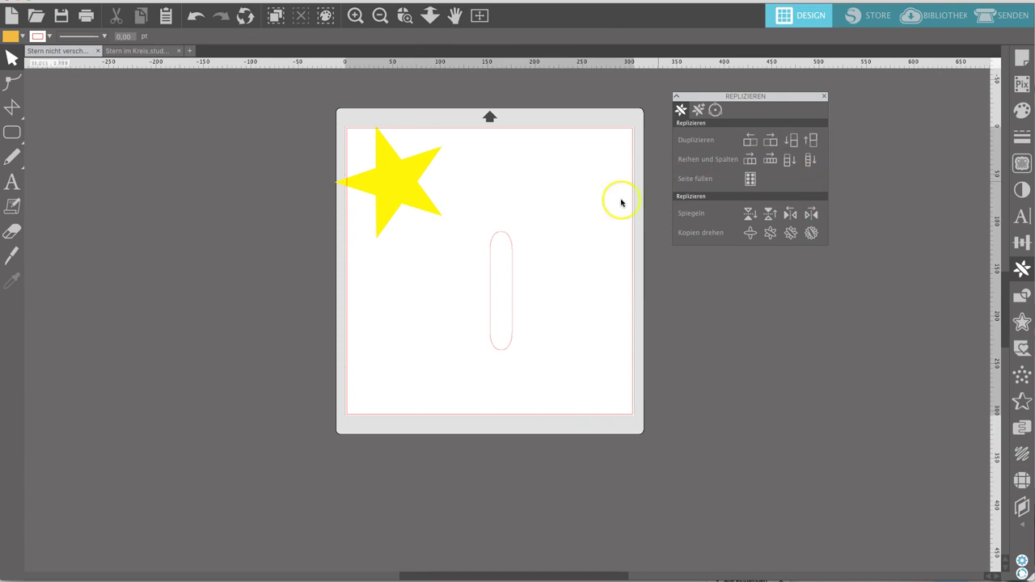
Move the upright rounded rectangle slightly up and left, and narrow it from its right side to about 1.6 cm wide.
mouse_move(514, 292)
mouse_down()
mouse_move(492, 289)
mouse_move(509, 288)
mouse_up()
click(510, 290)
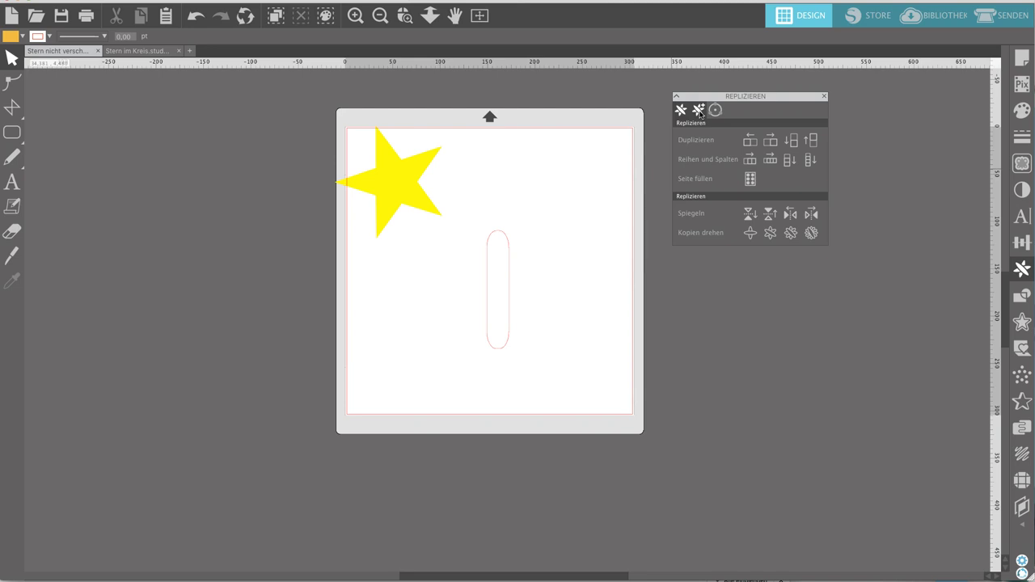
click(509, 295)
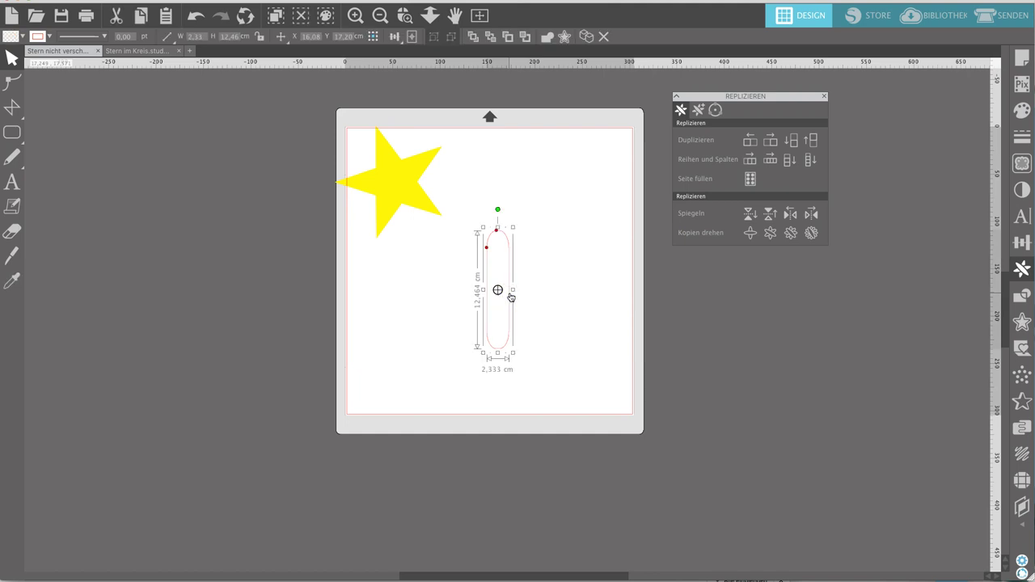
drag(512, 289, 505, 290)
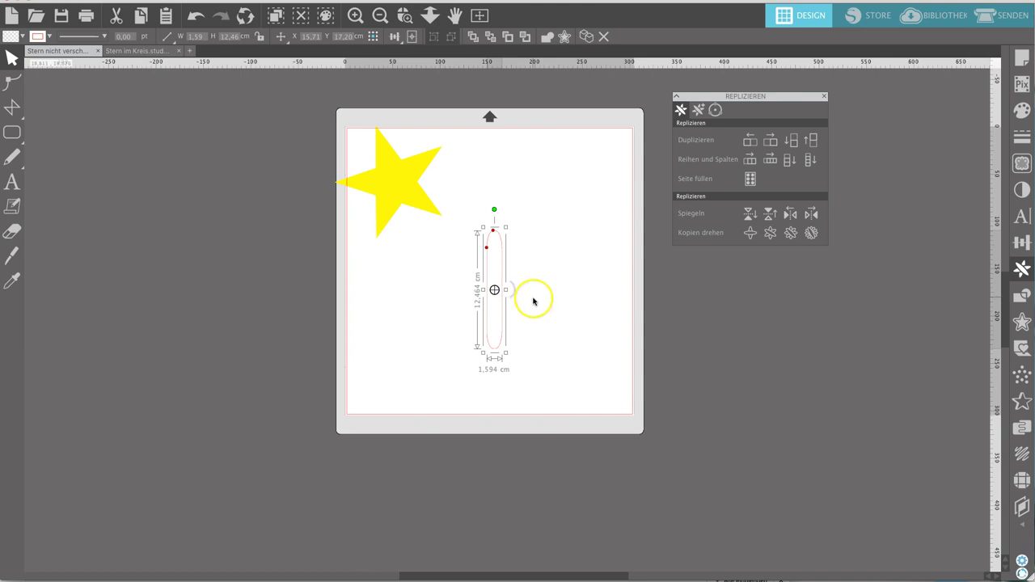
click(533, 255)
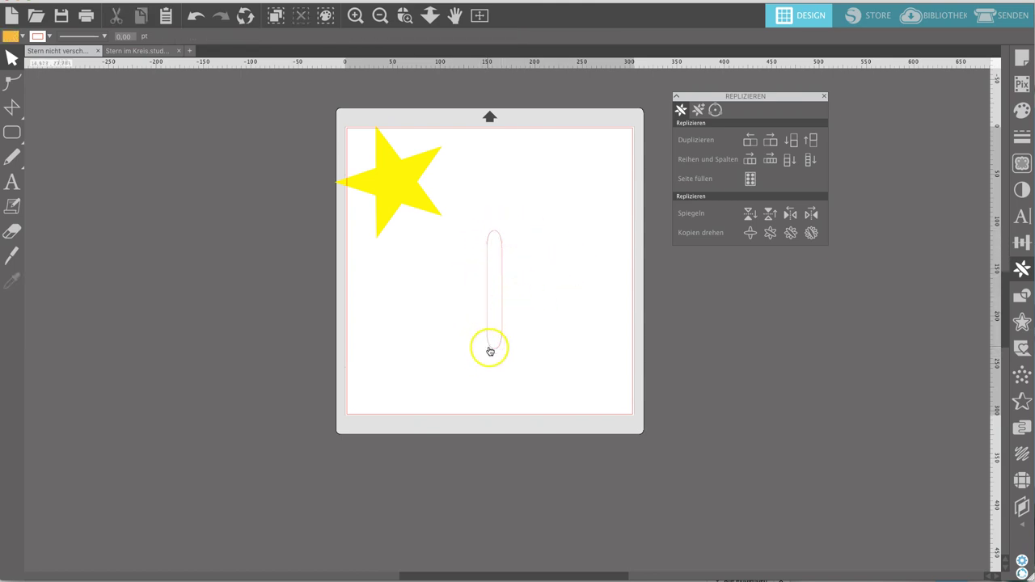
Add five rotated copies of the narrowed rounded rectangle with Kopien drehen, forming a twelve-petal flower.
click(502, 249)
click(811, 234)
click(600, 296)
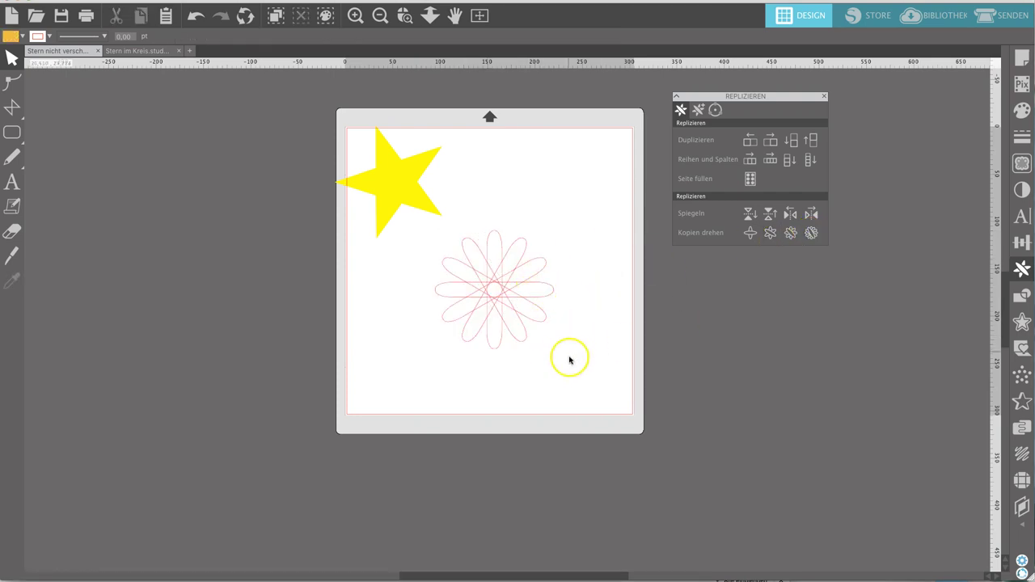
Weld all the overlapping rounded rectangles of the flower into one outline with Verschweißen.
drag(574, 363, 442, 269)
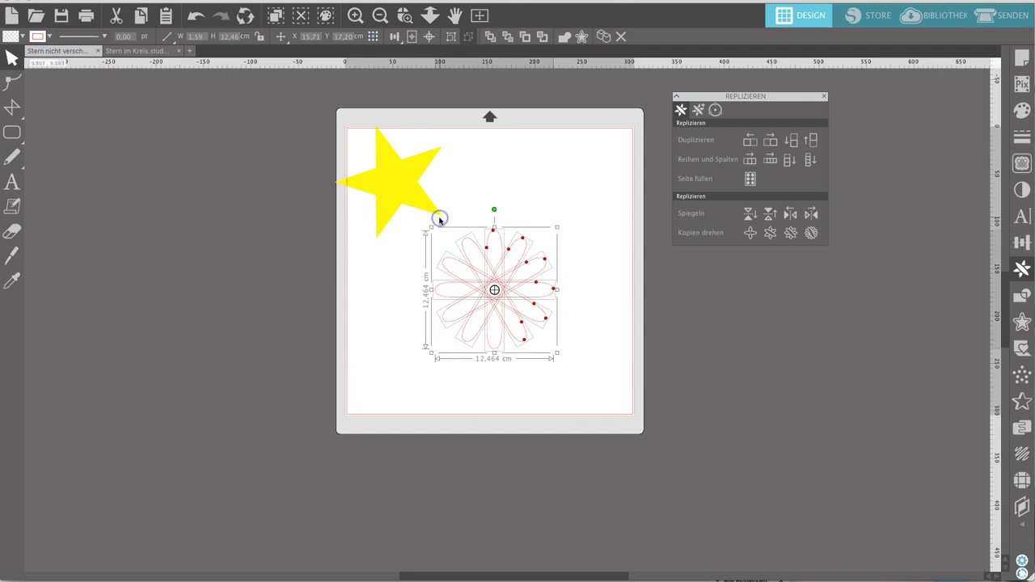
right_click(554, 203)
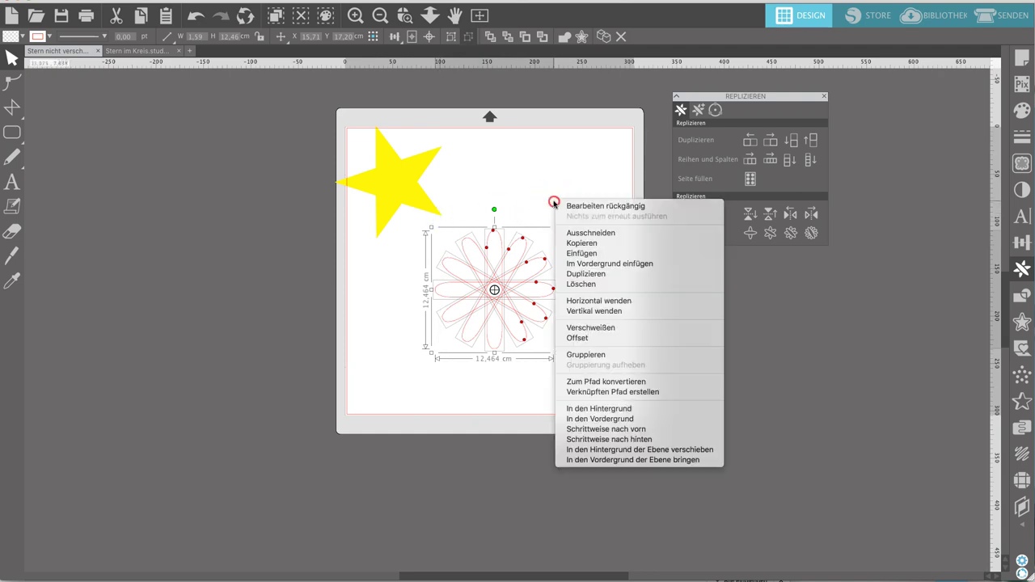
click(603, 329)
click(561, 365)
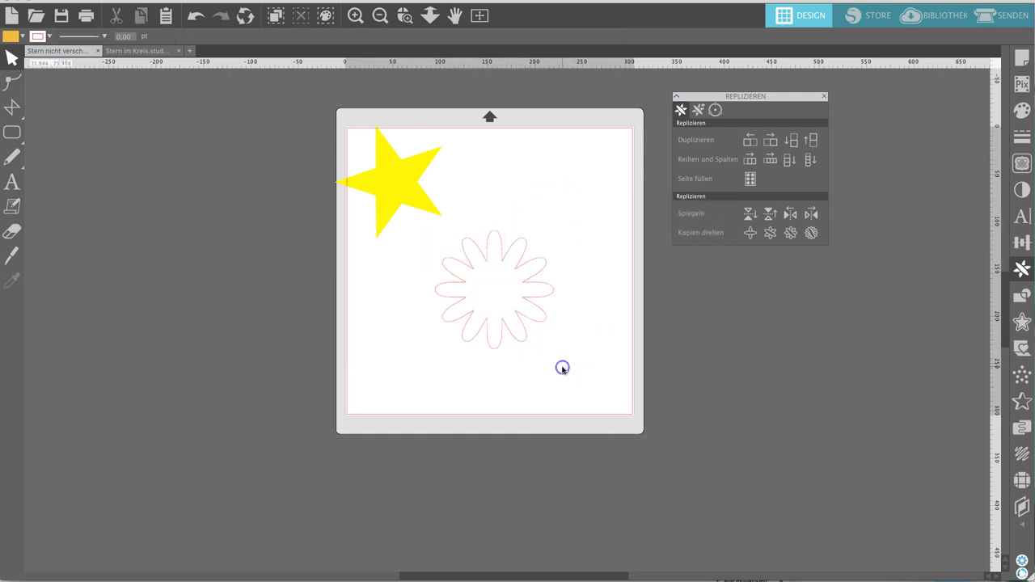
Move the welded flower down and left, and reposition it in the upper part of the page, right of the star.
drag(500, 309, 501, 339)
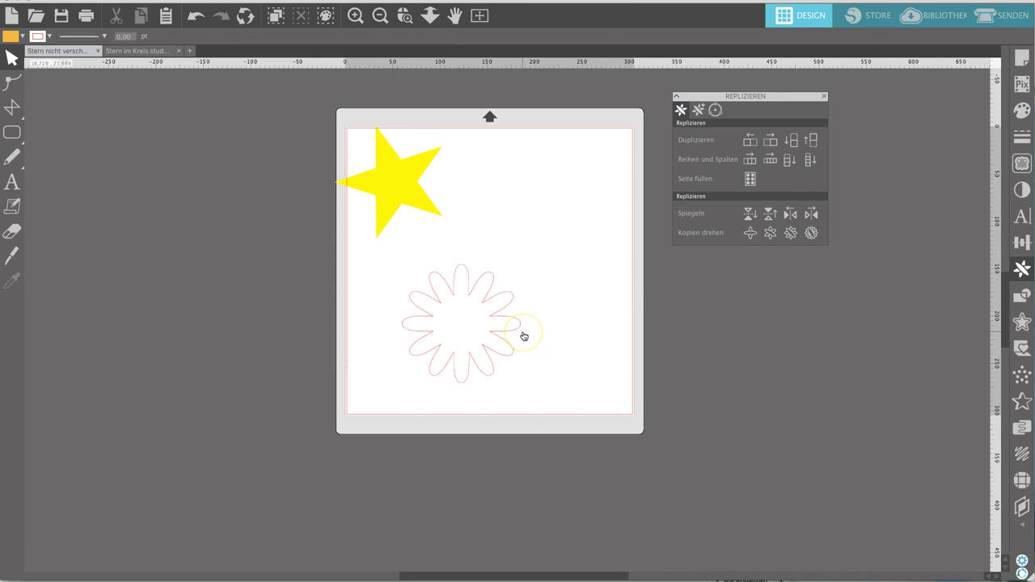
click(439, 323)
drag(495, 321, 545, 230)
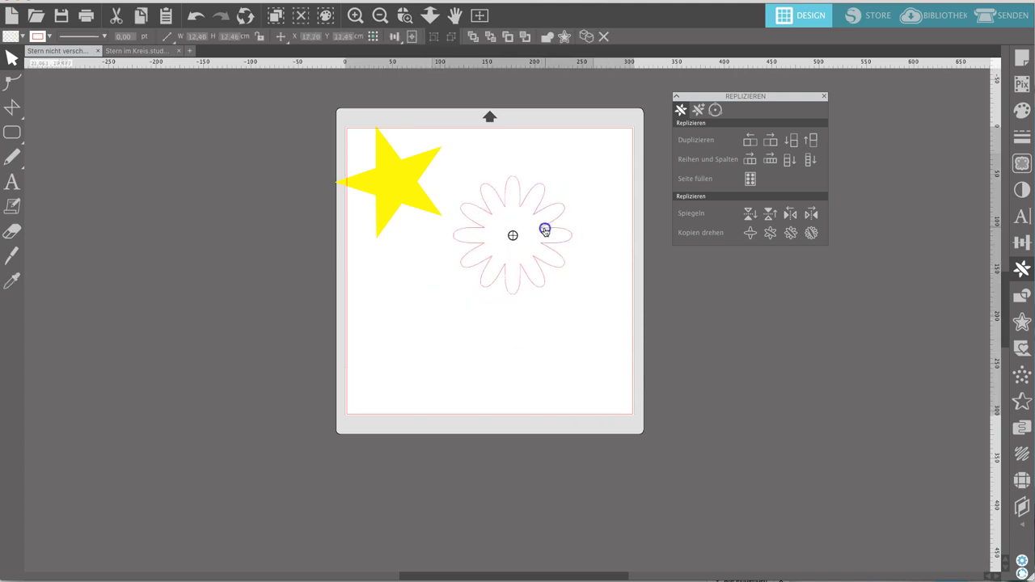